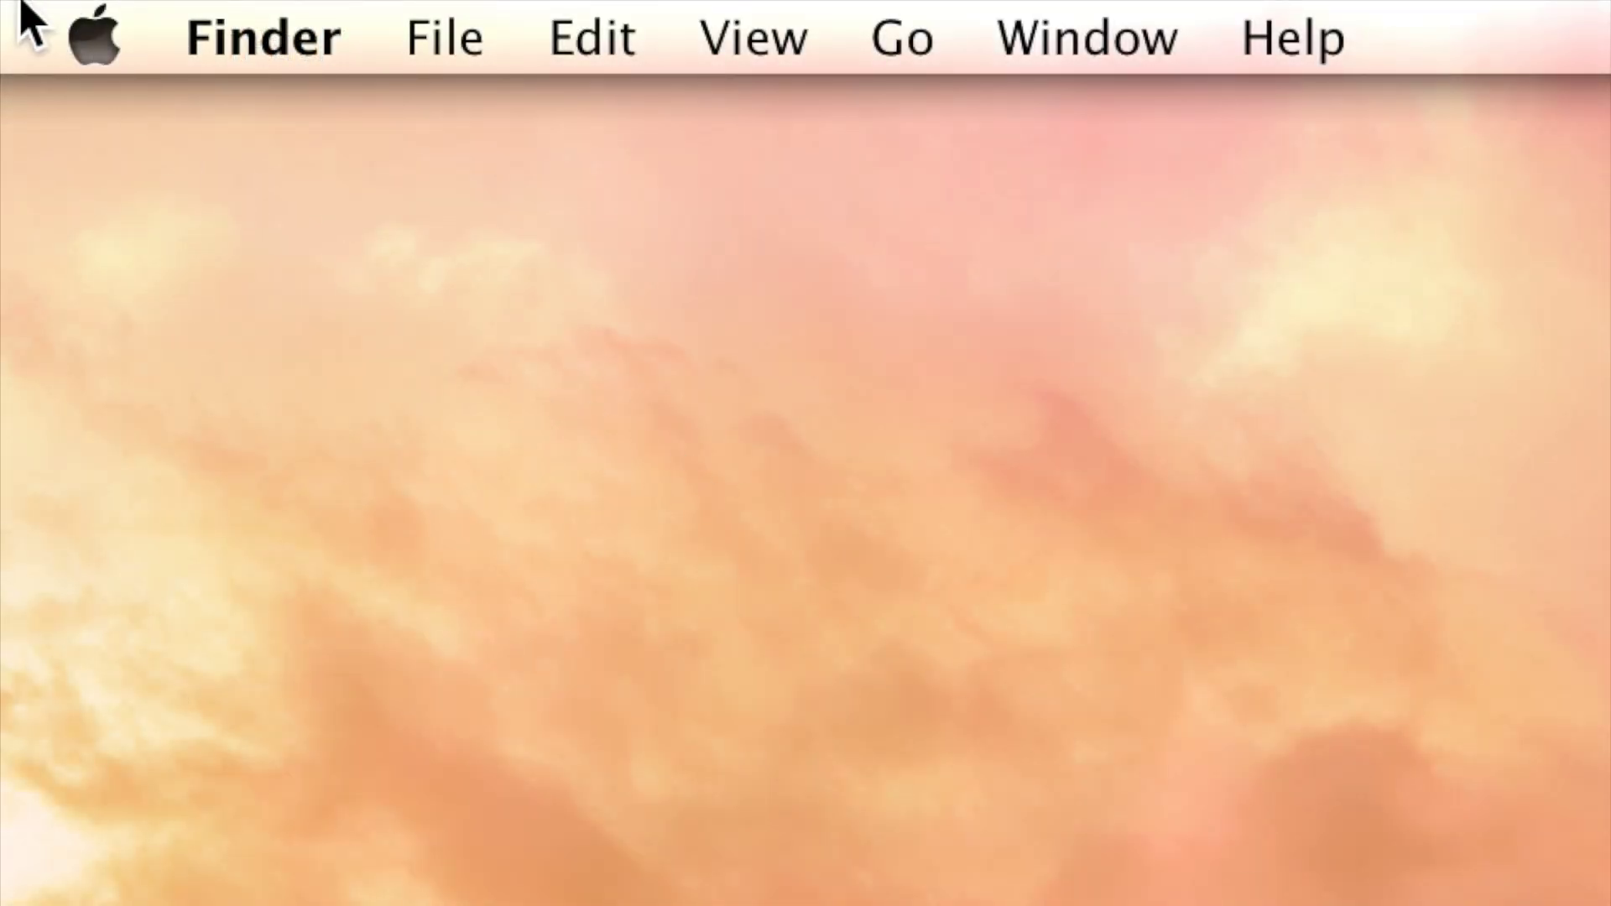
click(122, 57)
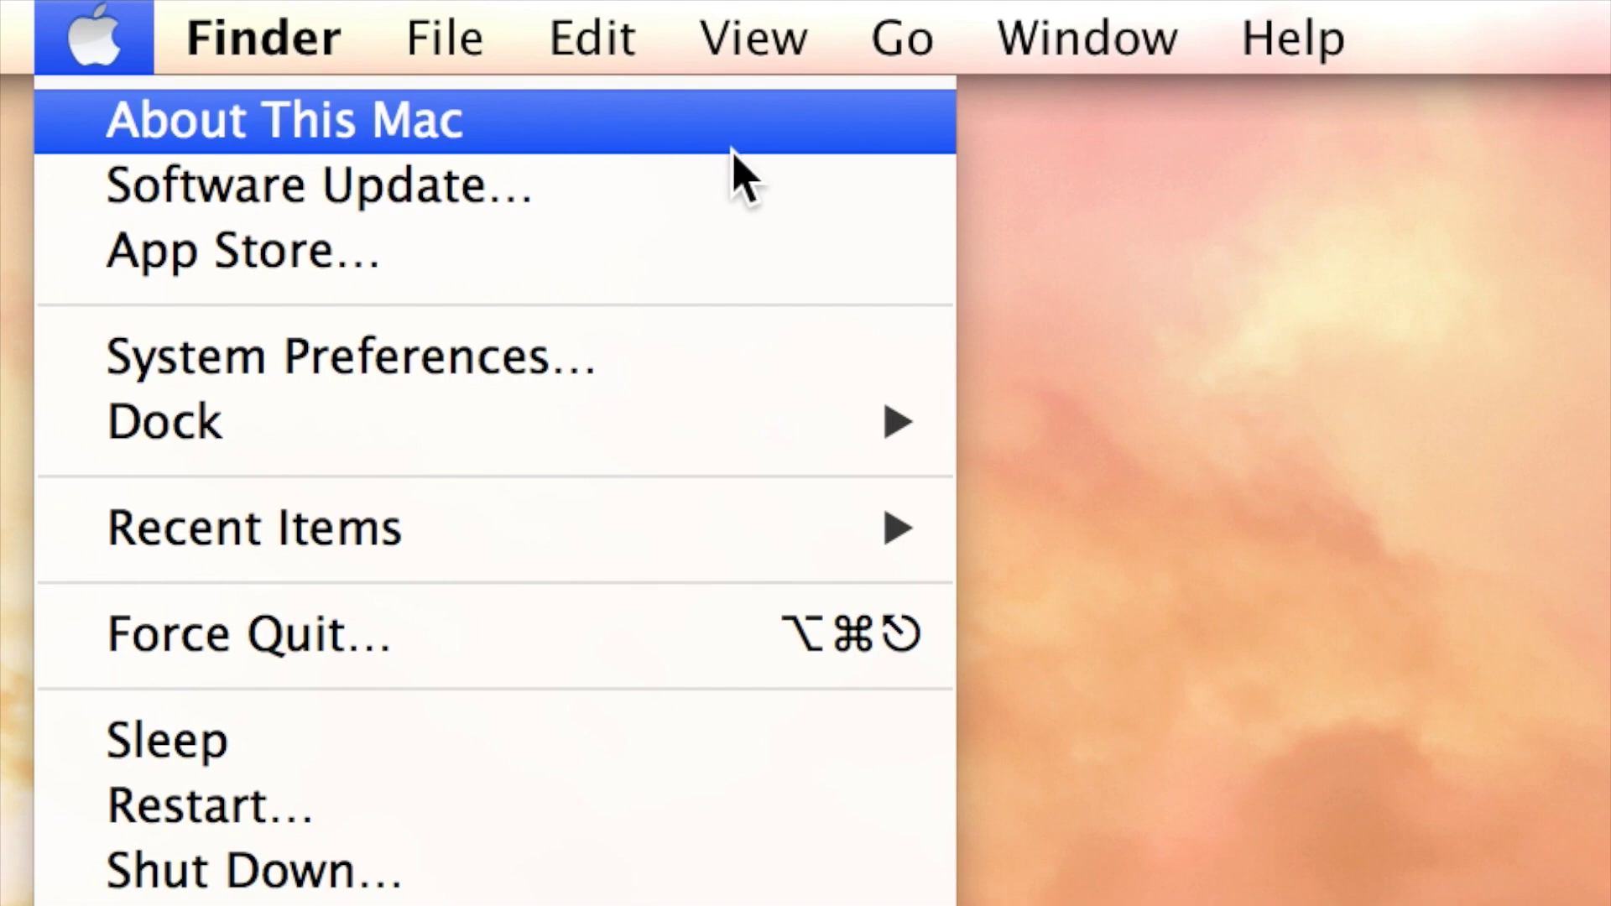
click(1216, 503)
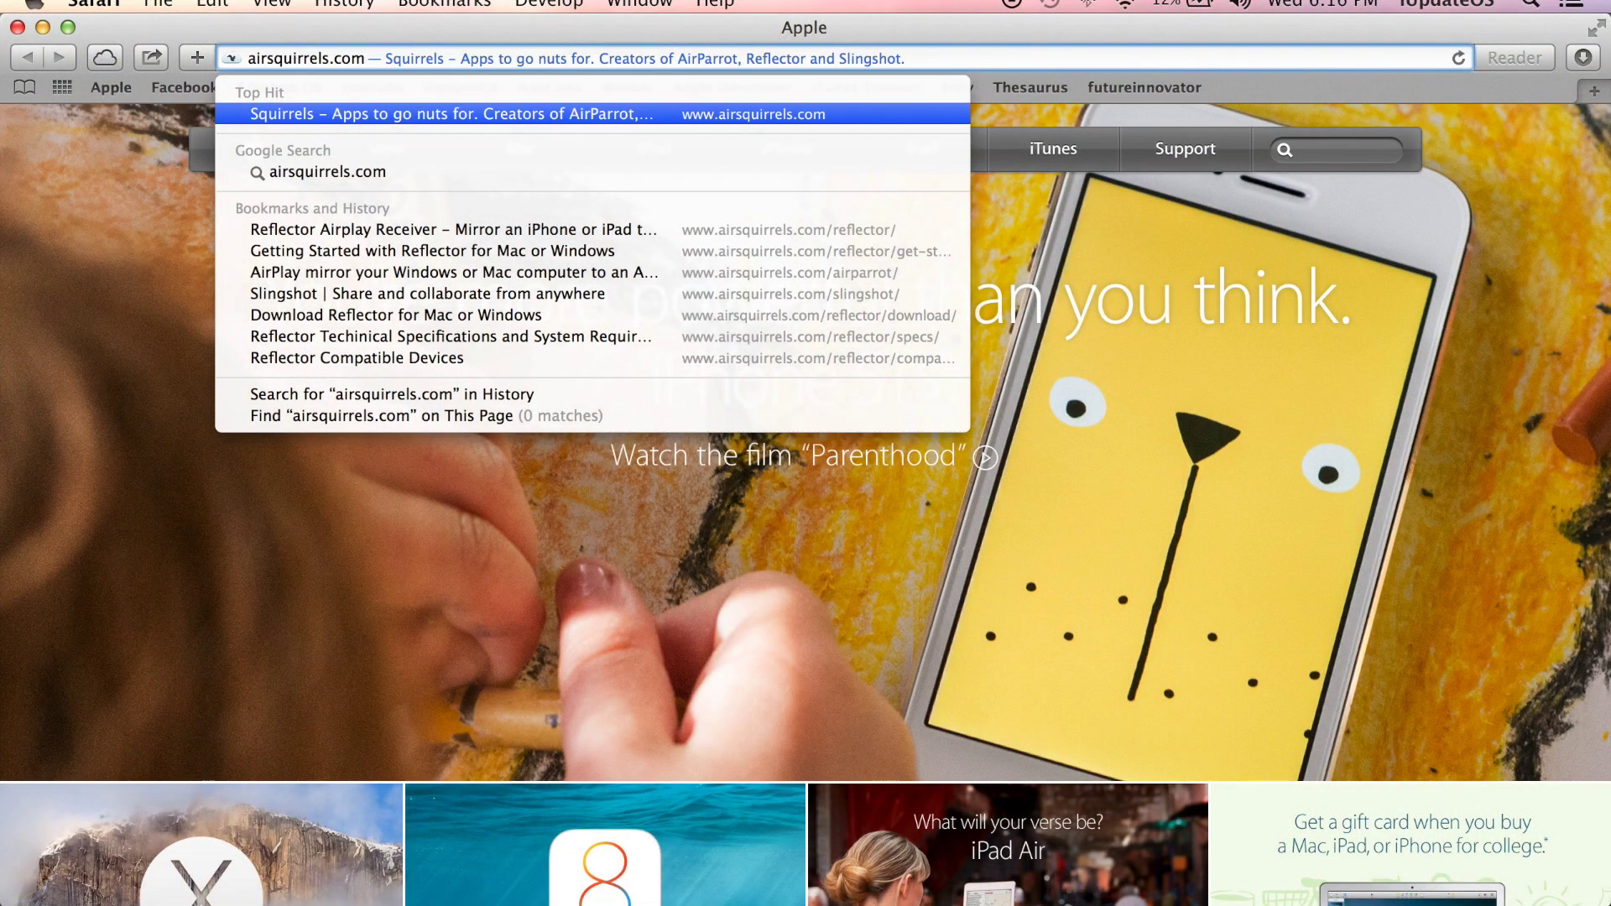
- Load airsquirrels.com and go through the Reflector product page to its trial download page
key(Return)
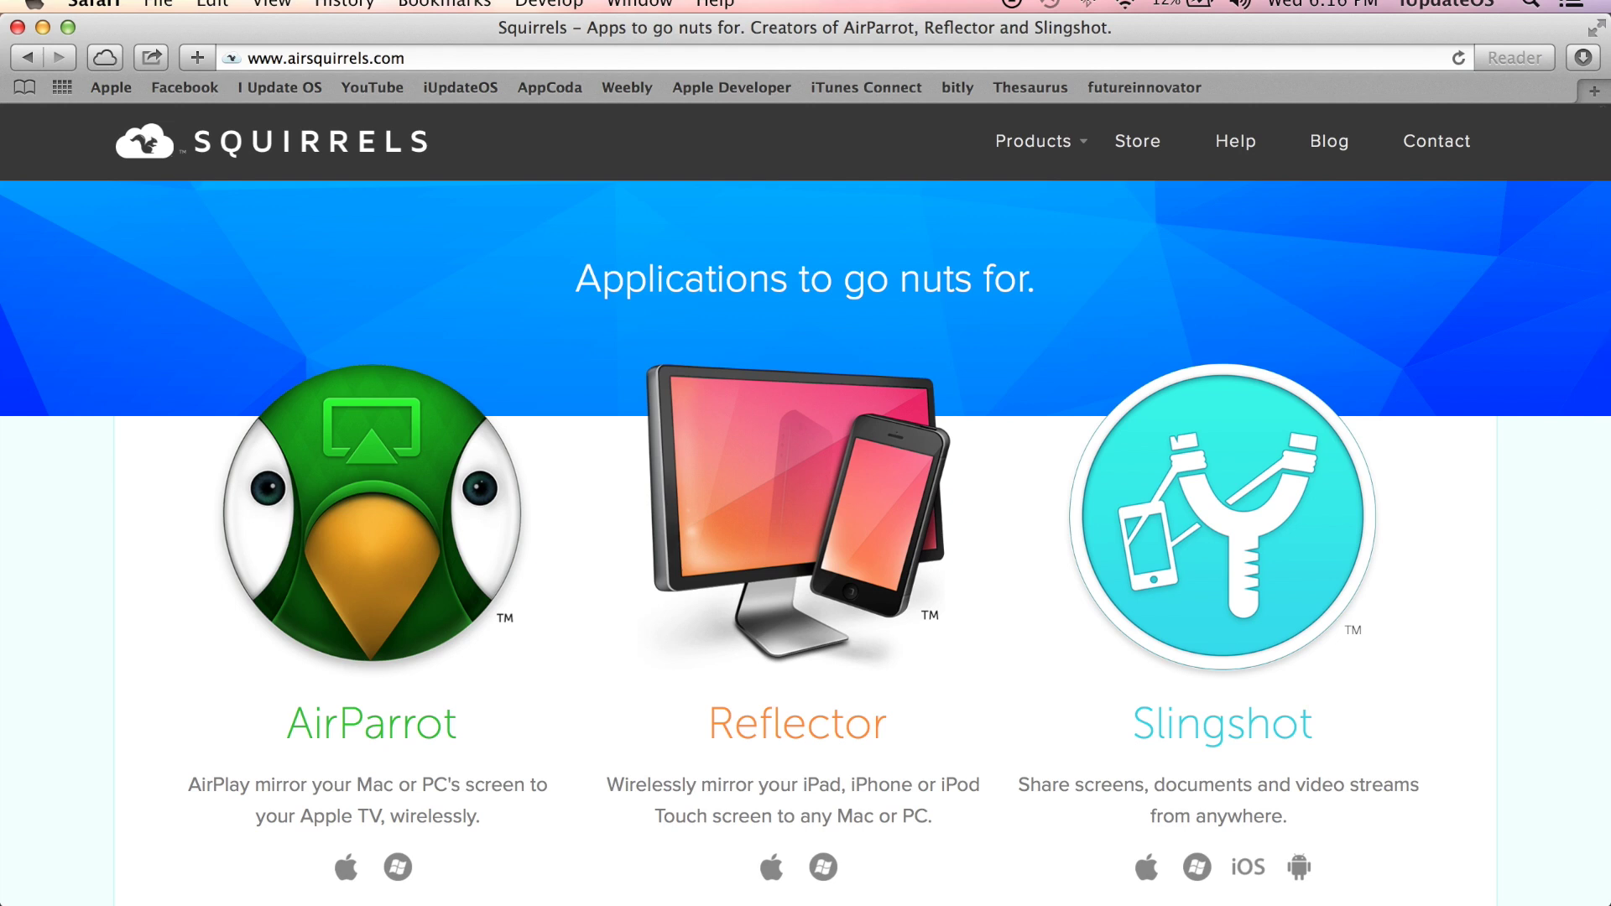
scroll(1077, 571, down, 5)
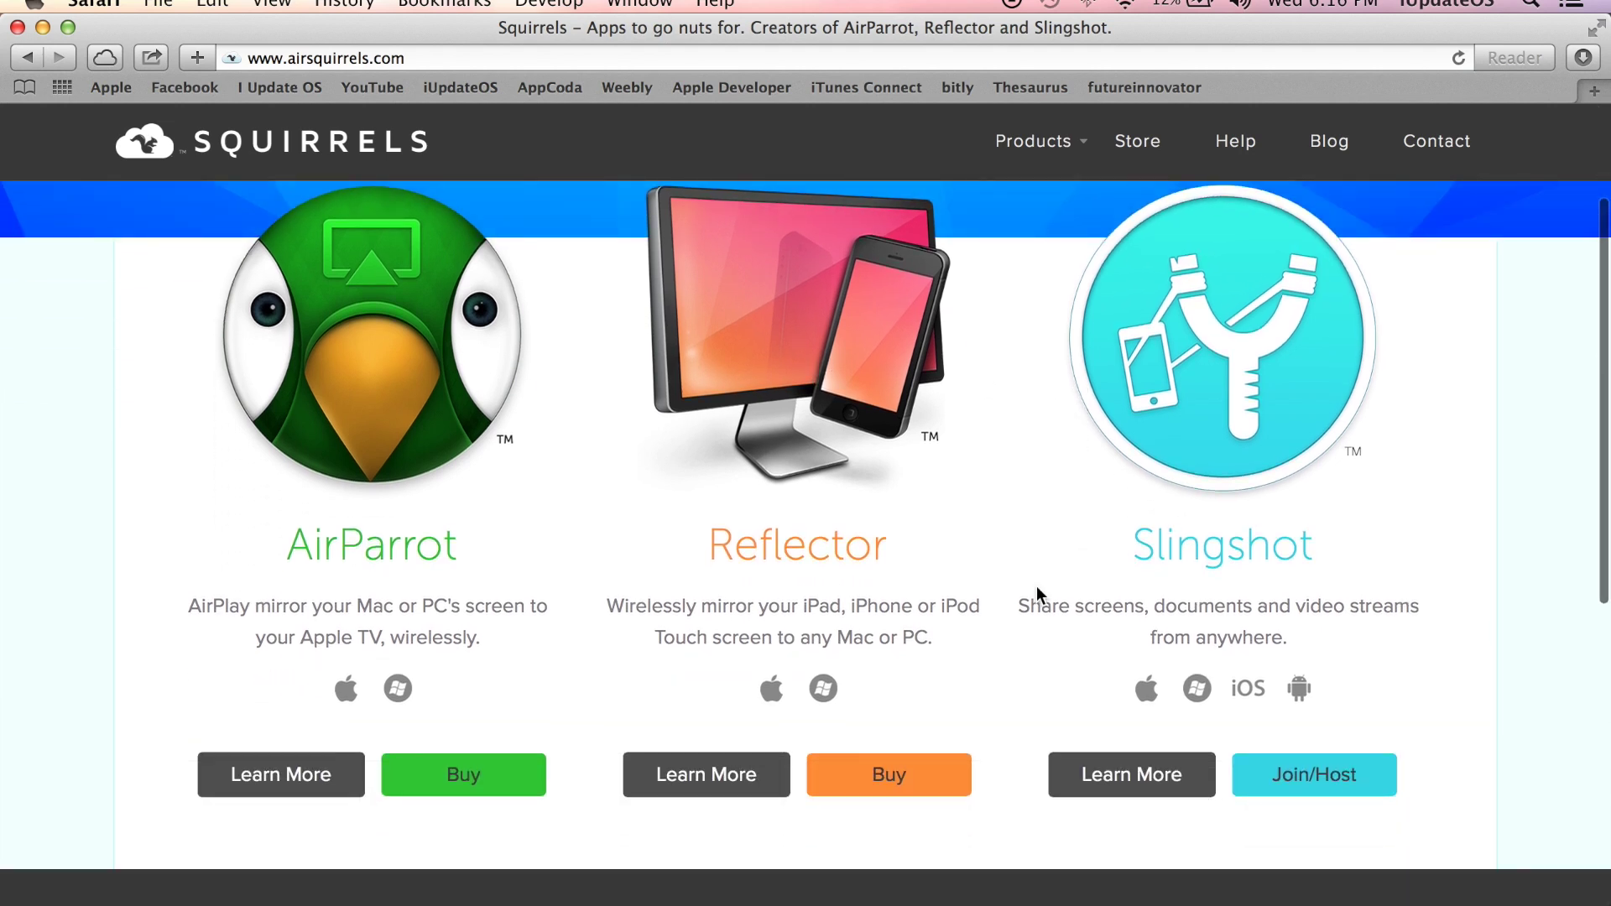
click(709, 771)
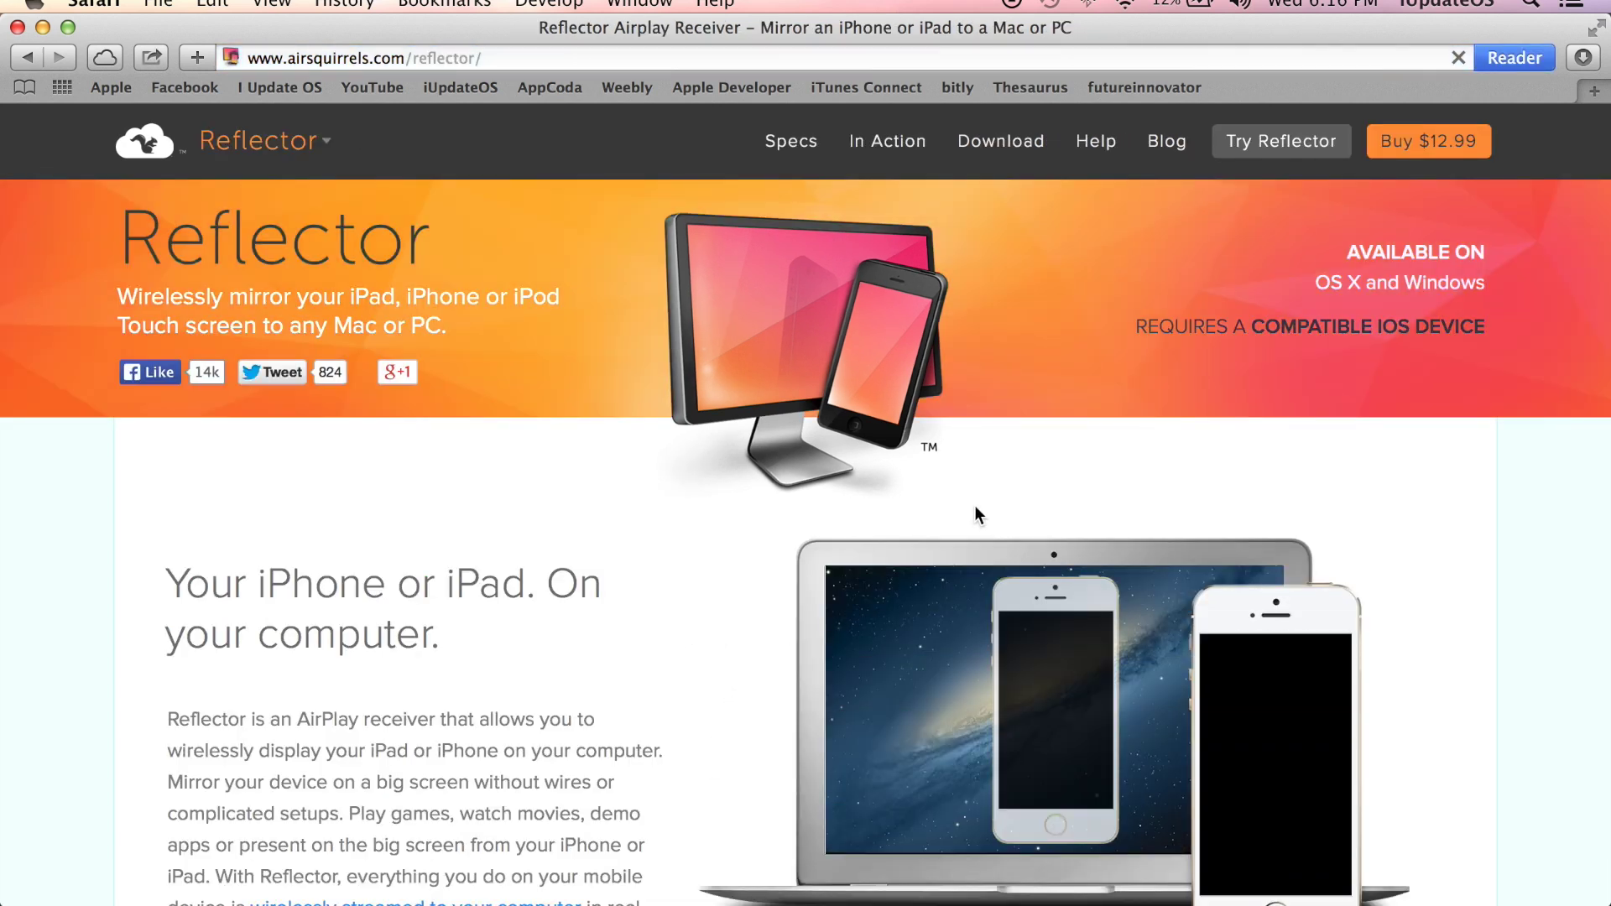
click(1297, 147)
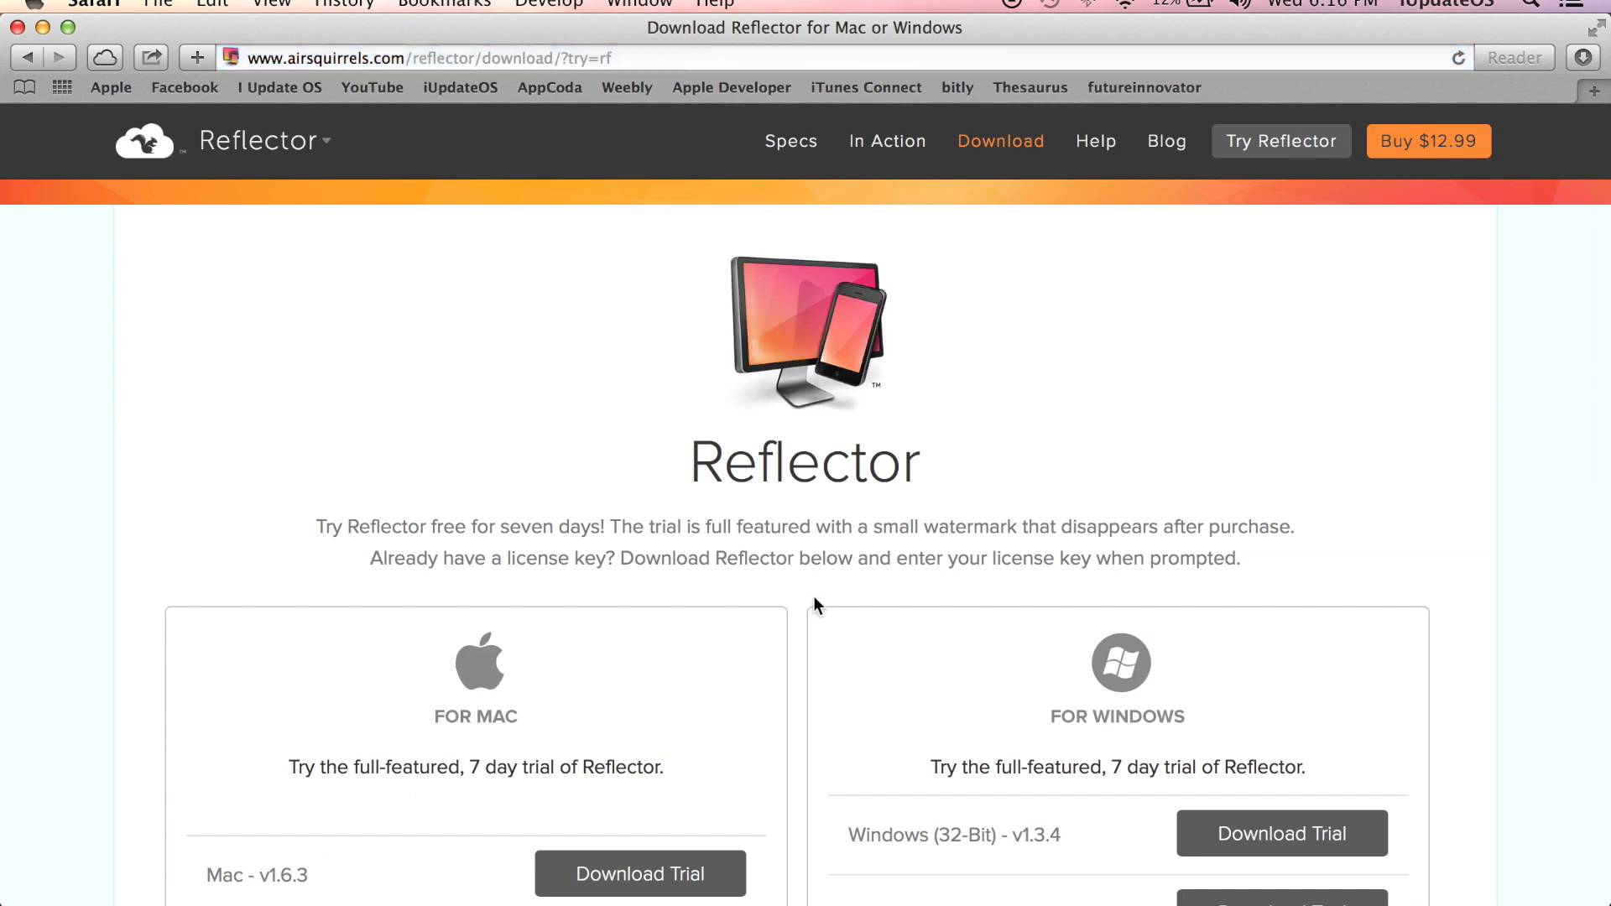
- Examine the Mac and Windows trial and purchase options on the Reflector download page
scroll(844, 577, down, 5)
scroll(844, 577, up, 4)
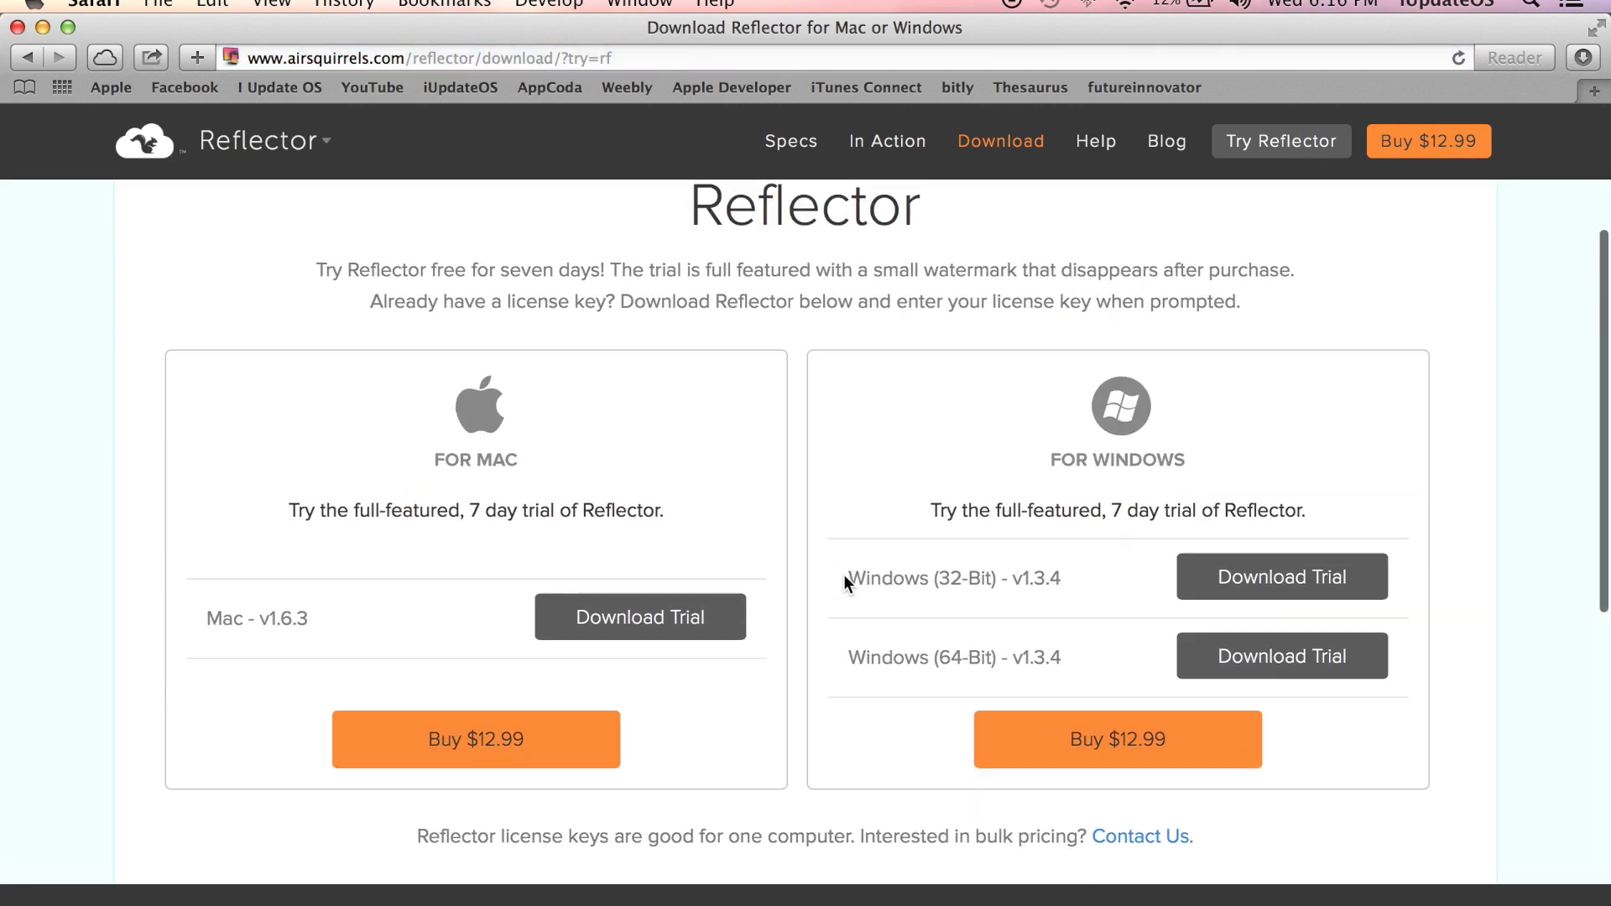
scroll(844, 585, up, 2)
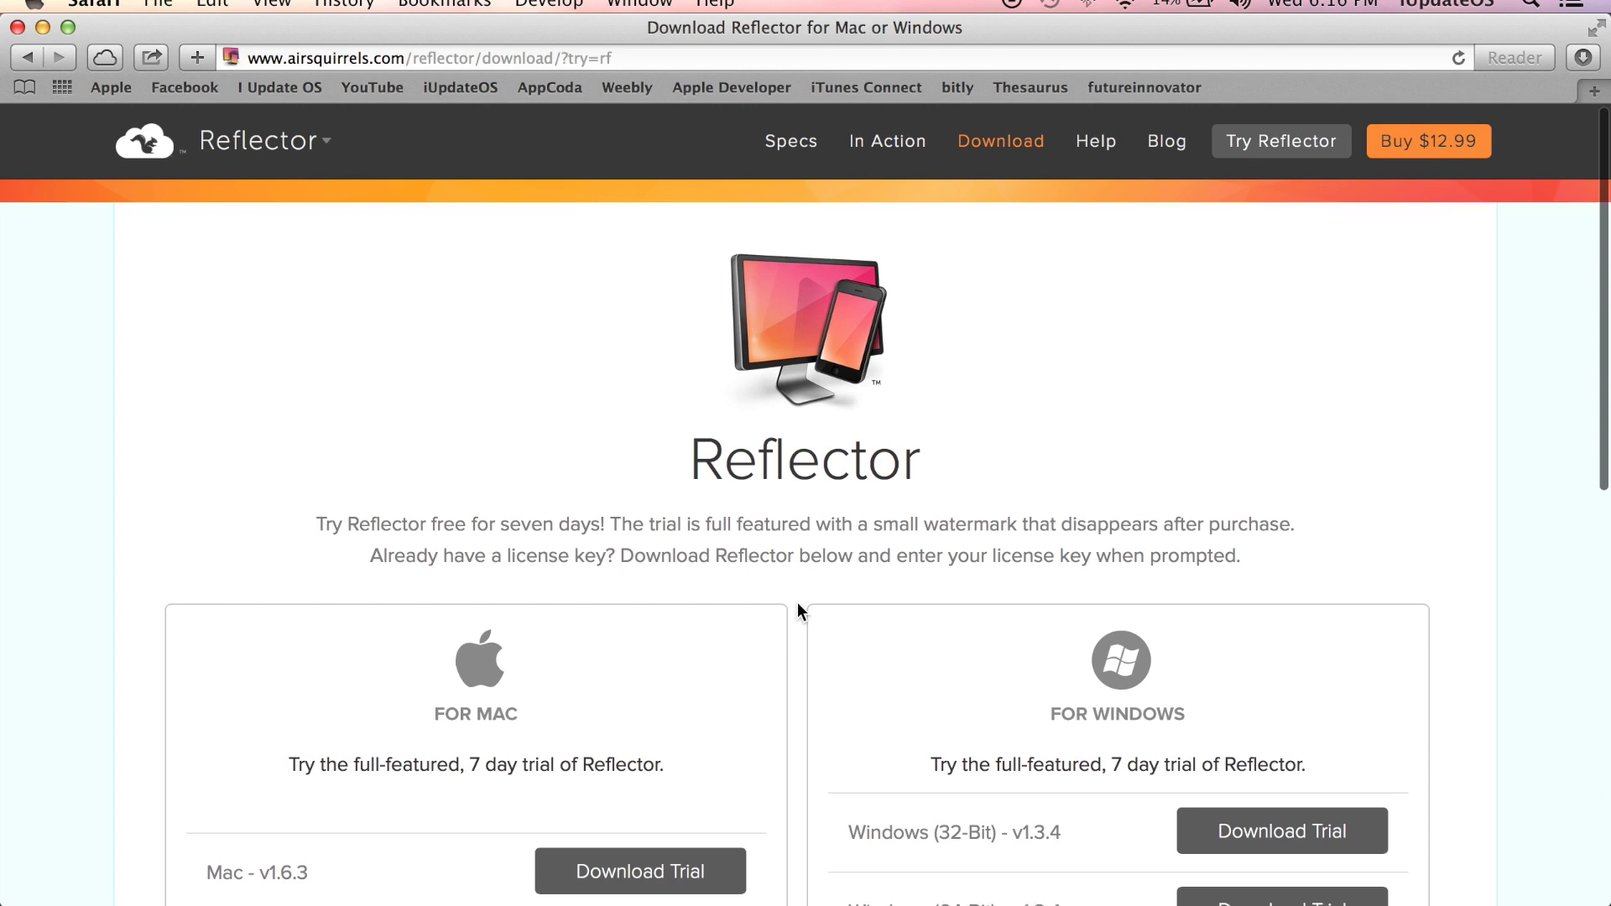
scroll(797, 603, down, 5)
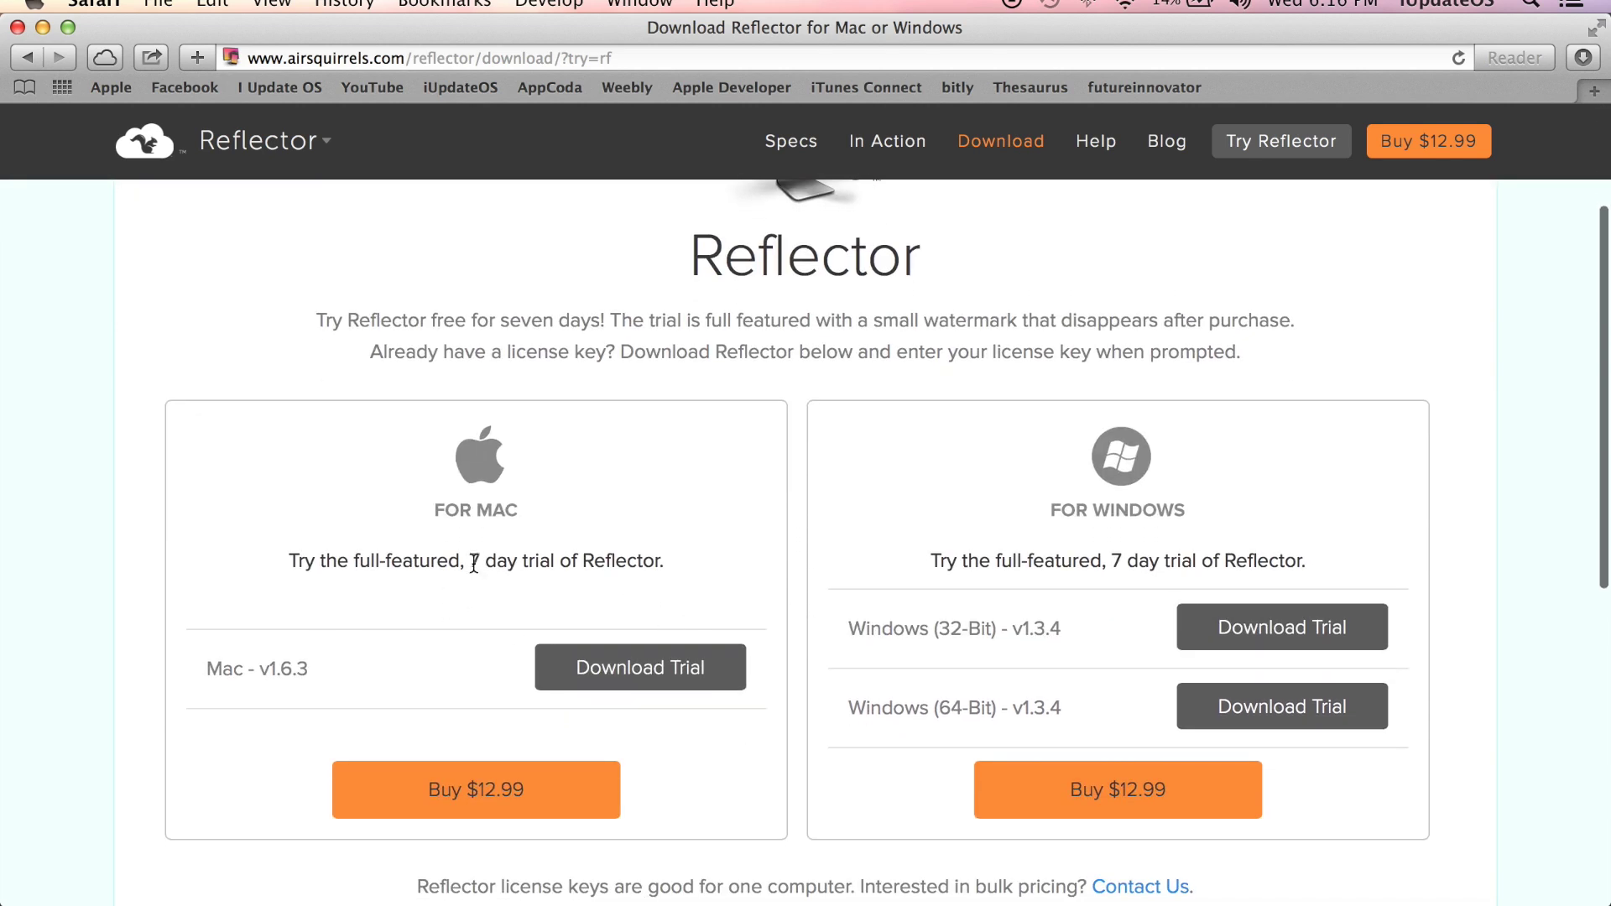
drag(474, 564, 512, 564)
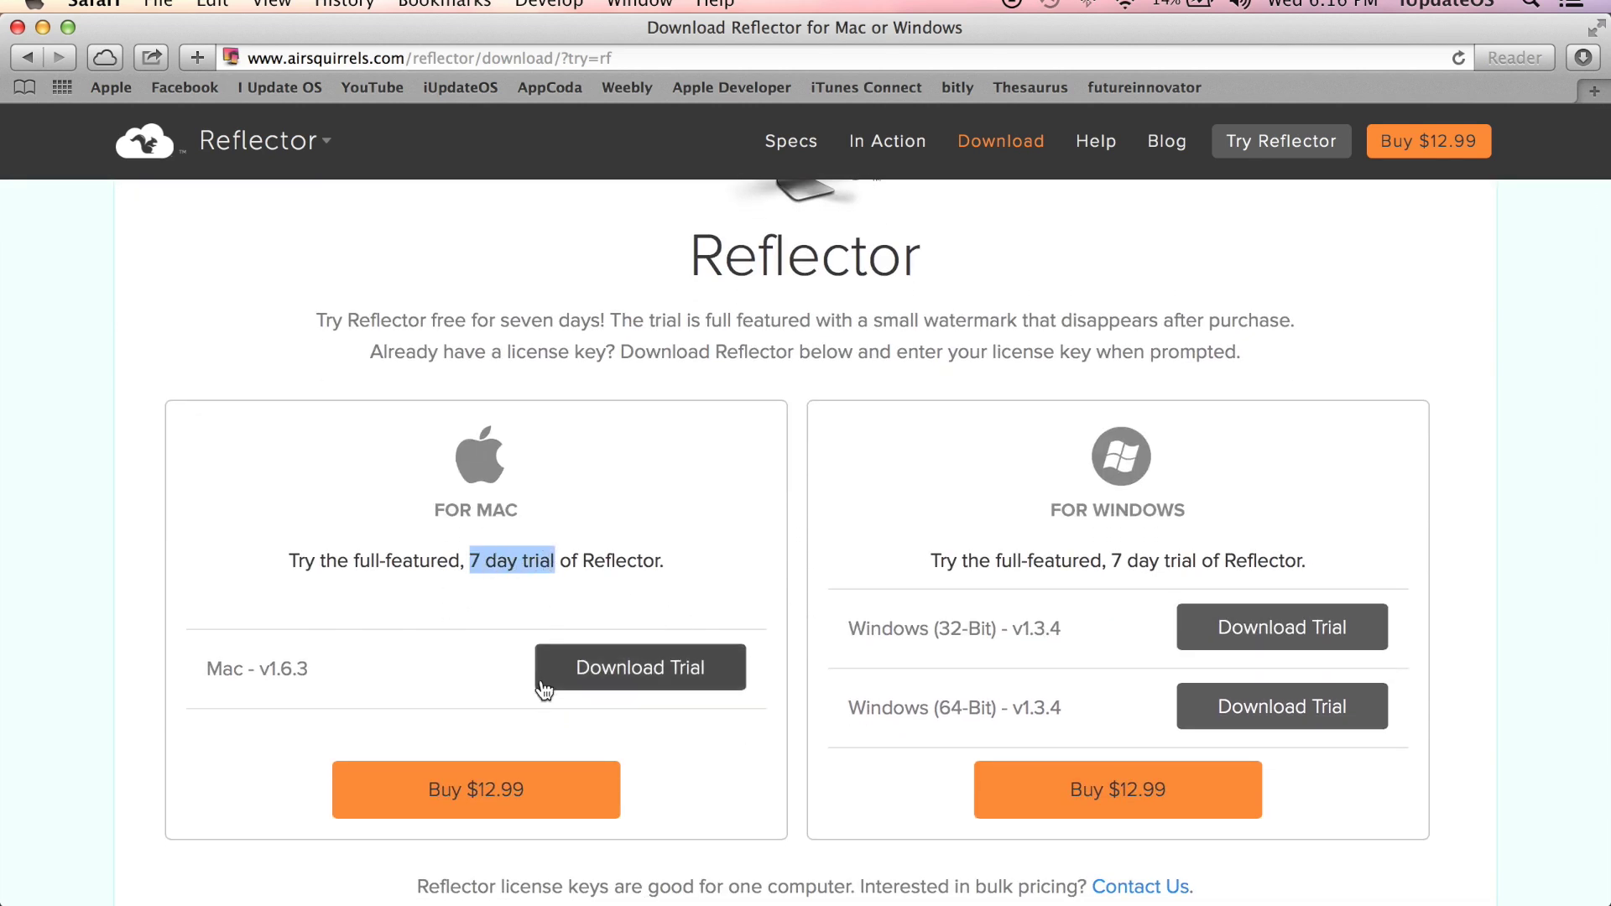
click(575, 587)
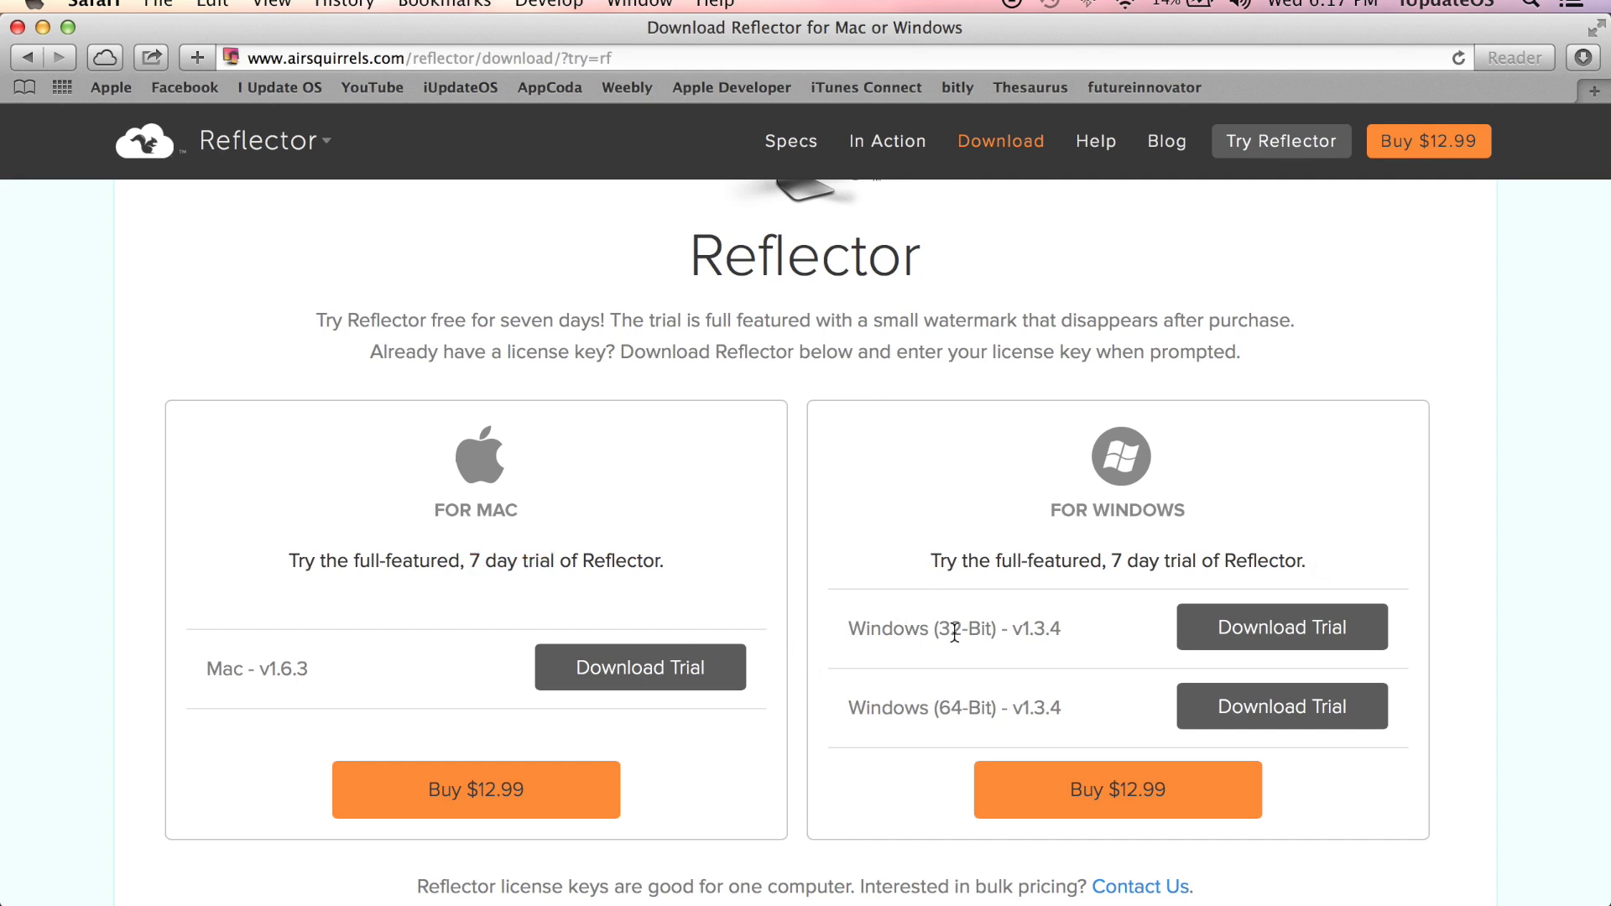
double_click(957, 712)
scroll(958, 746, down, 7)
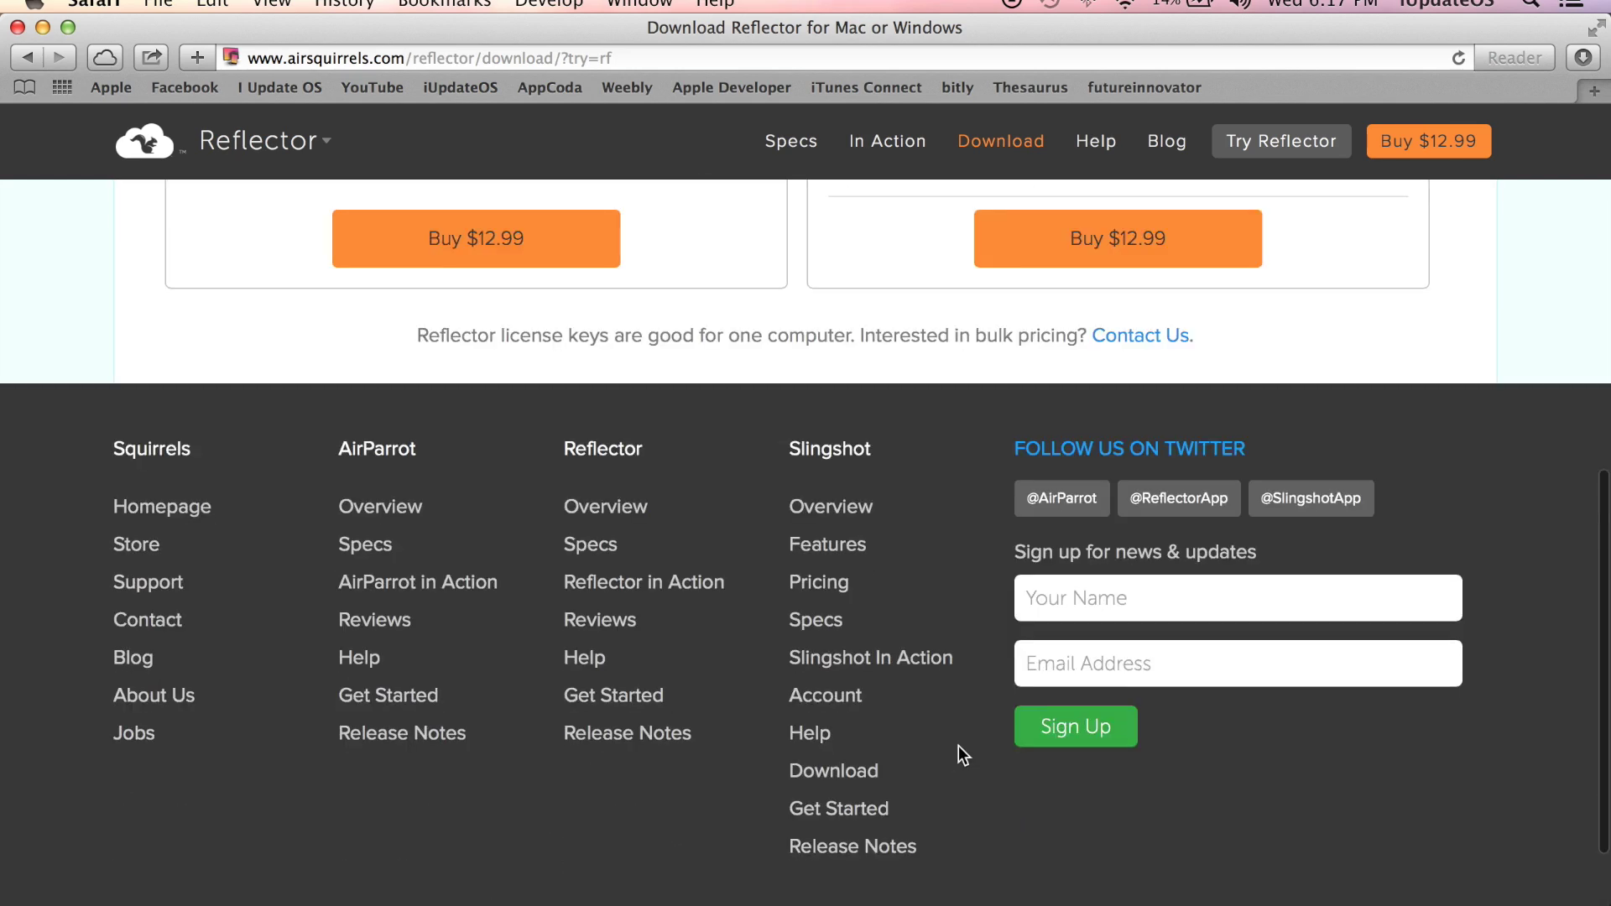
scroll(958, 746, up, 4)
scroll(959, 746, up, 2)
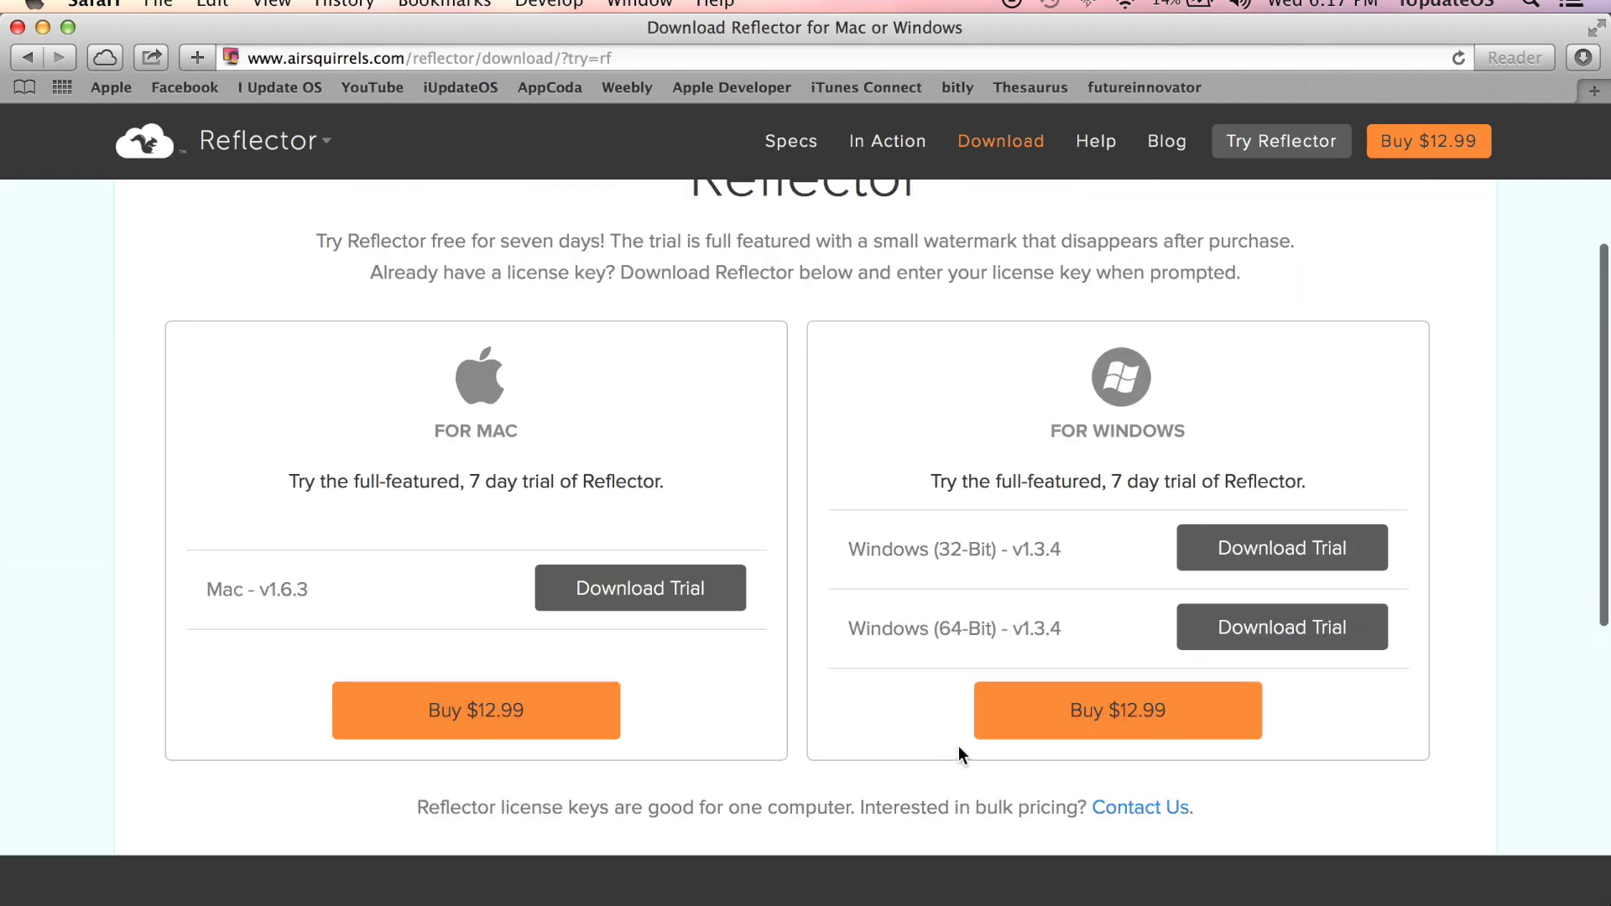
- Download the Mac v1.6.3 trial of Reflector and minimize the browser window
click(681, 613)
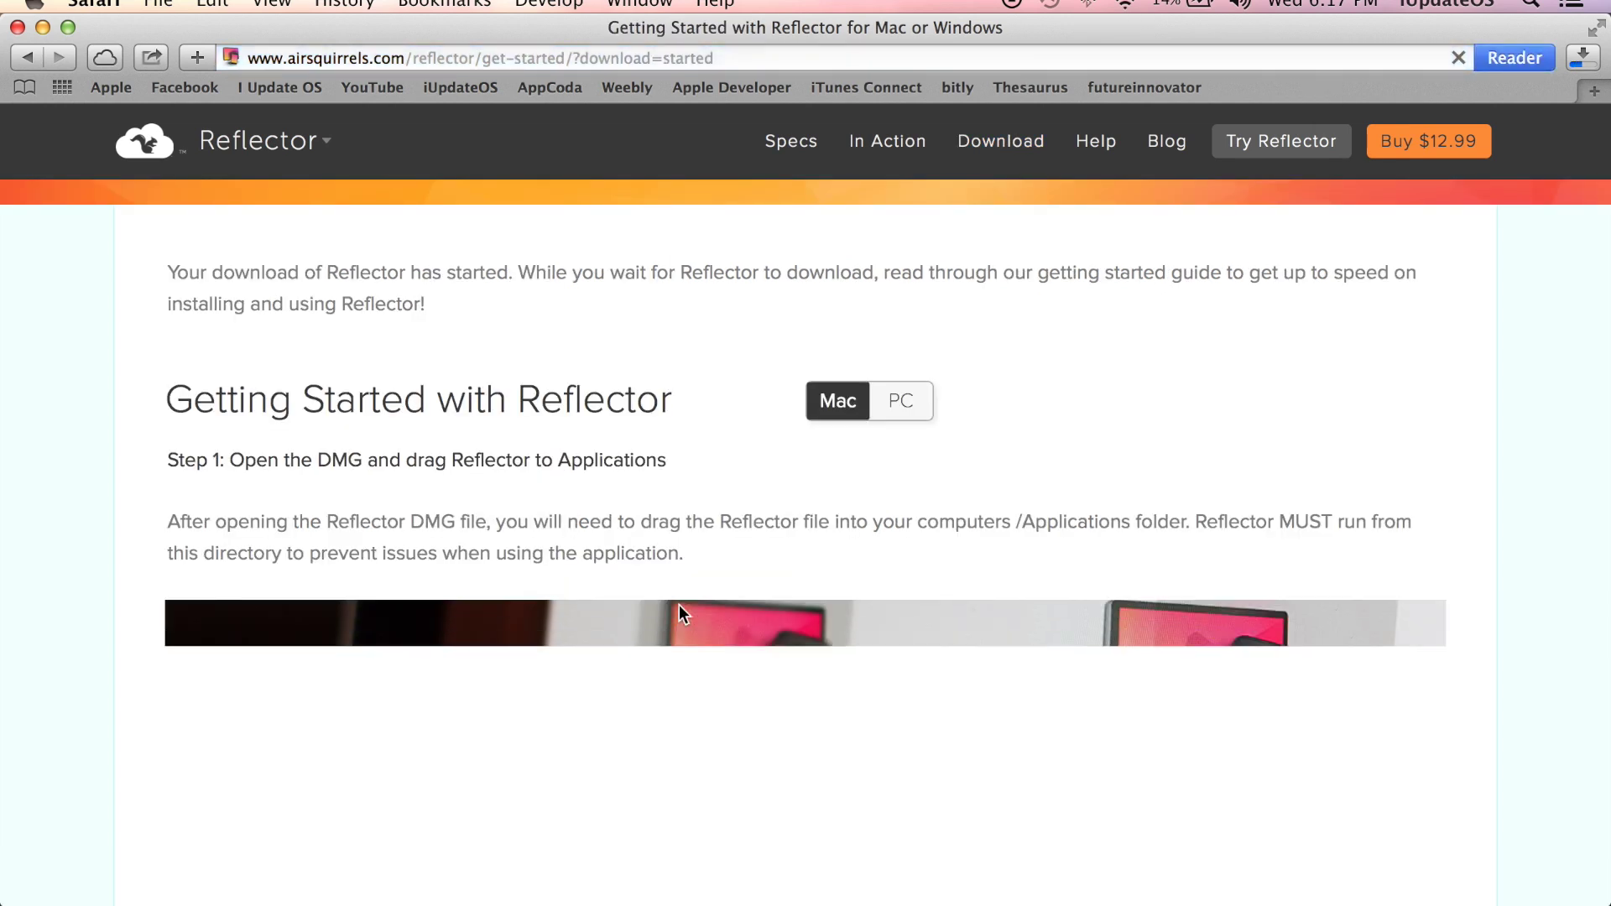
click(42, 28)
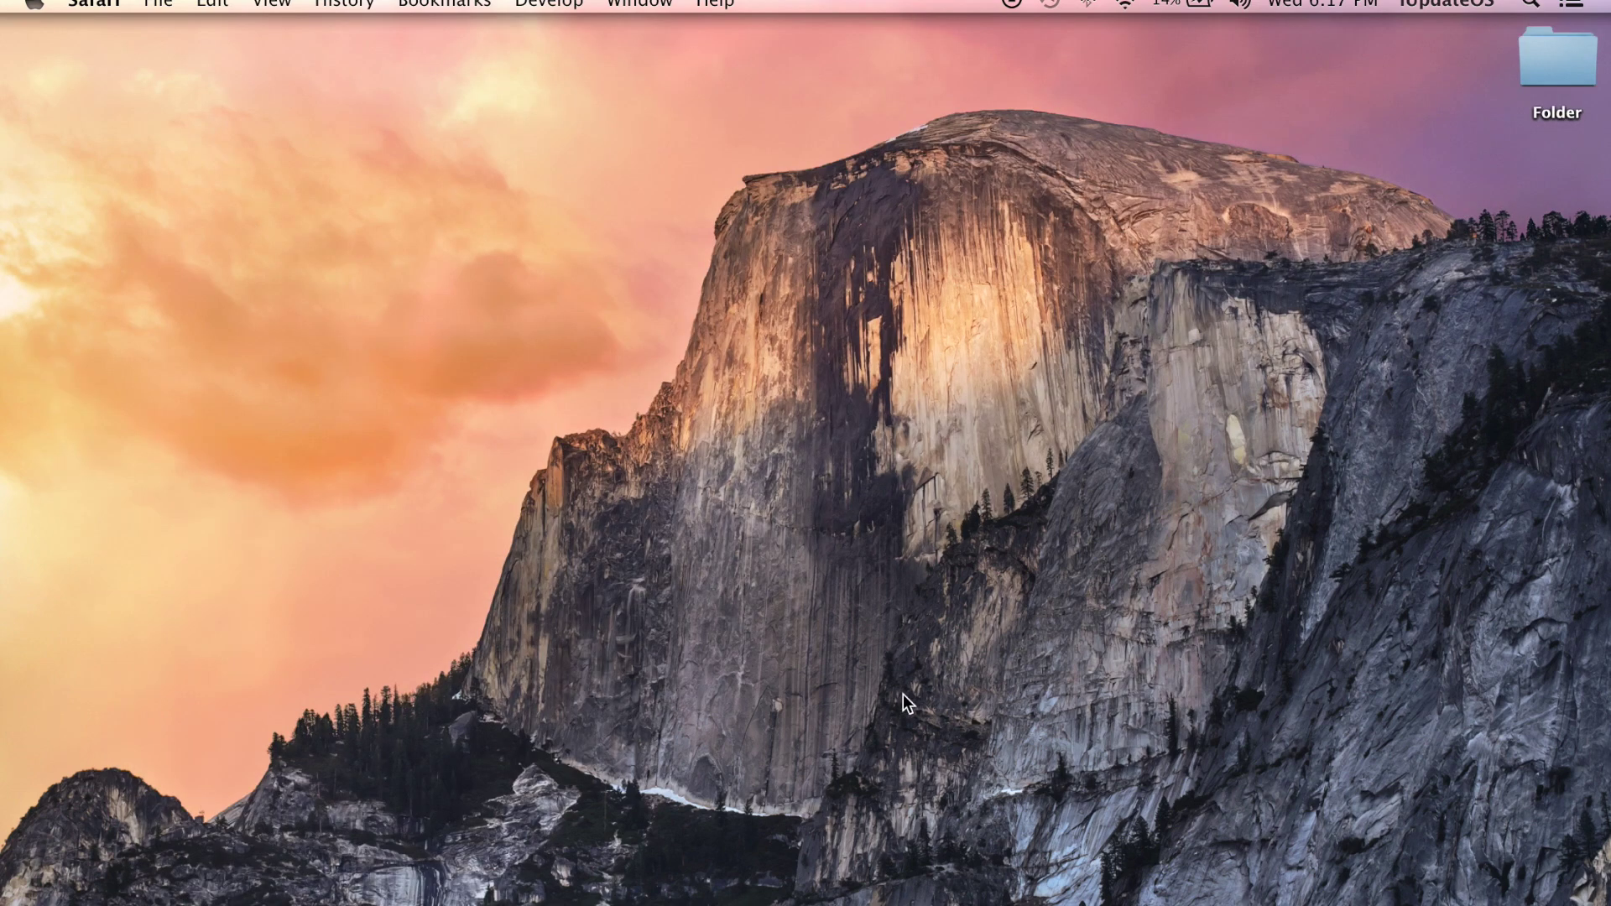
- Show the Downloads folder in Finder and open the Reflector.dmg disk image
click(1467, 902)
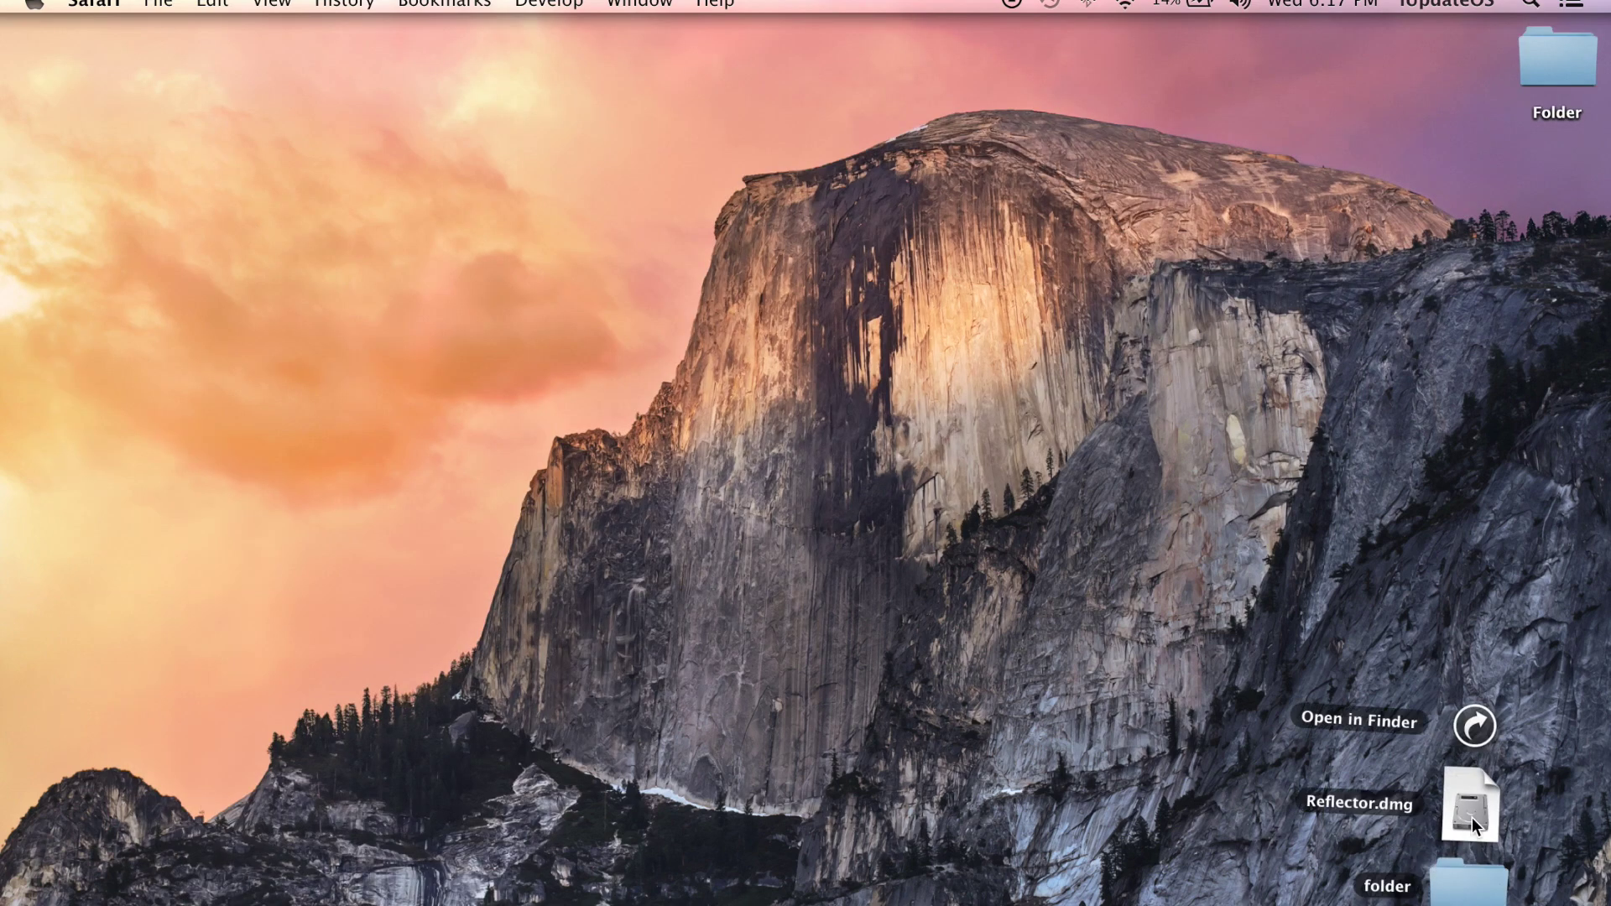
click(1474, 727)
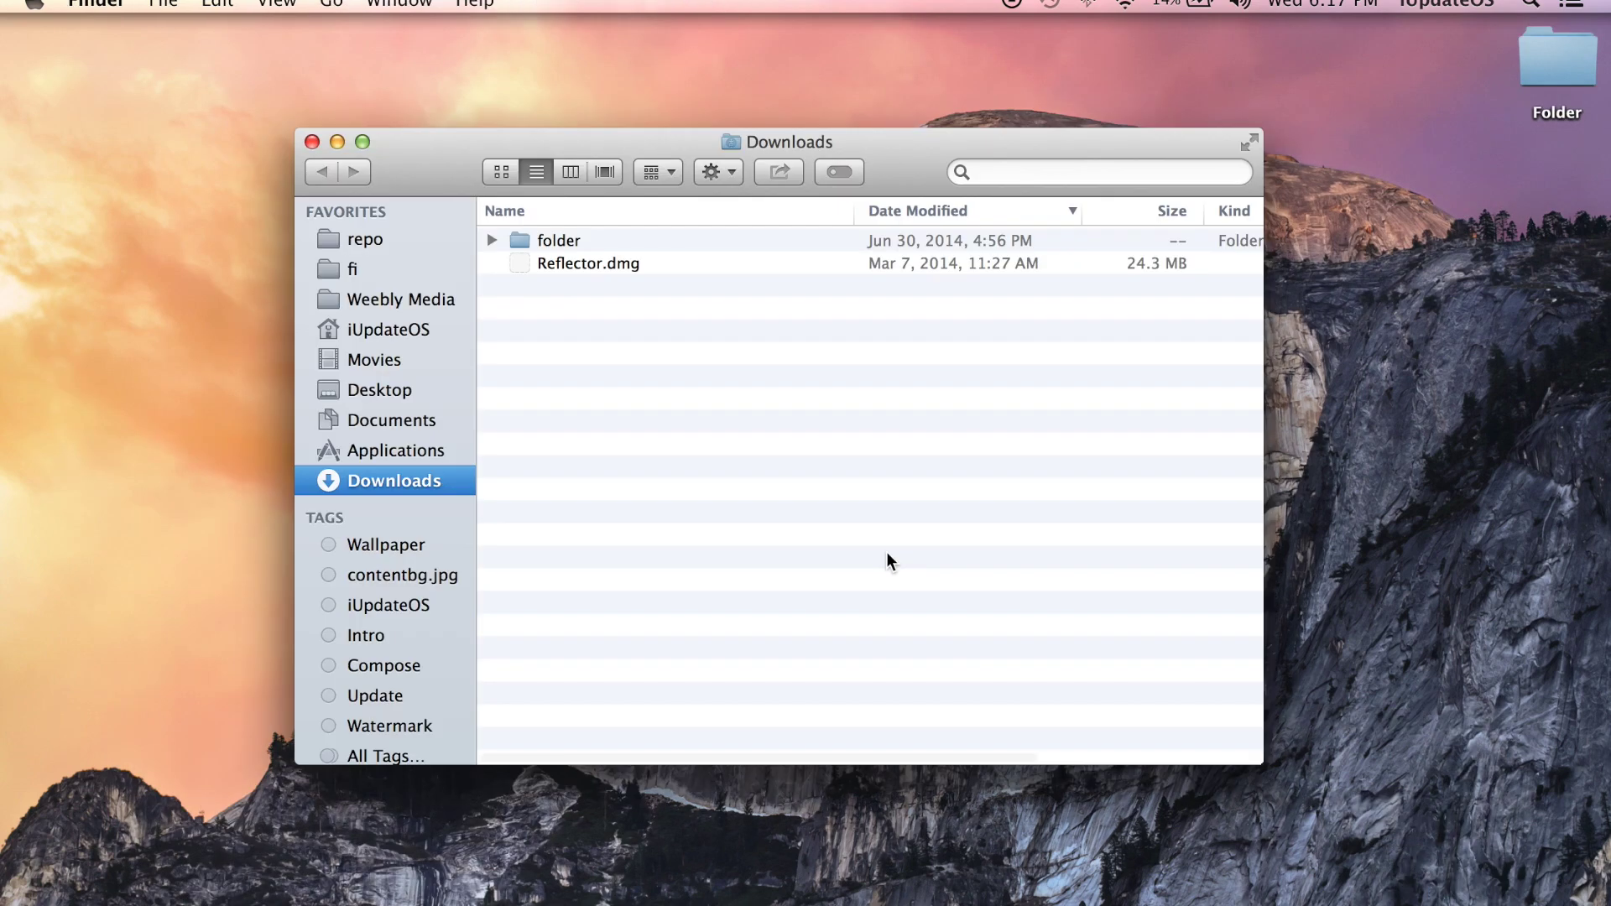
double_click(659, 269)
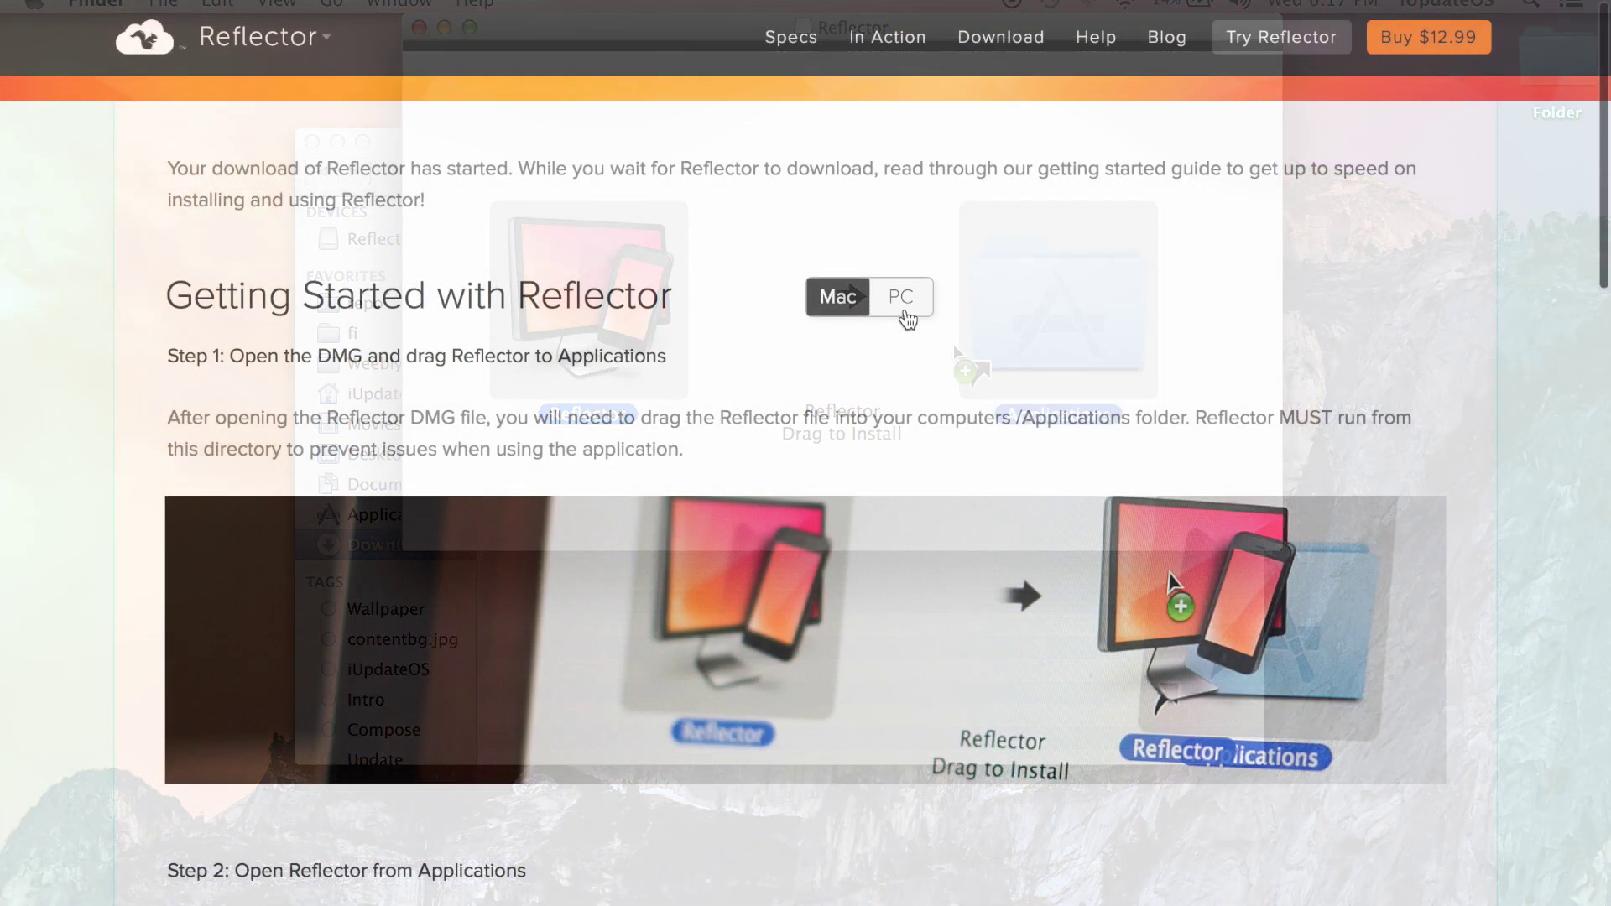
- Switch the Getting Started with Reflector guide to the PC version and read through its installation and connection steps
click(904, 312)
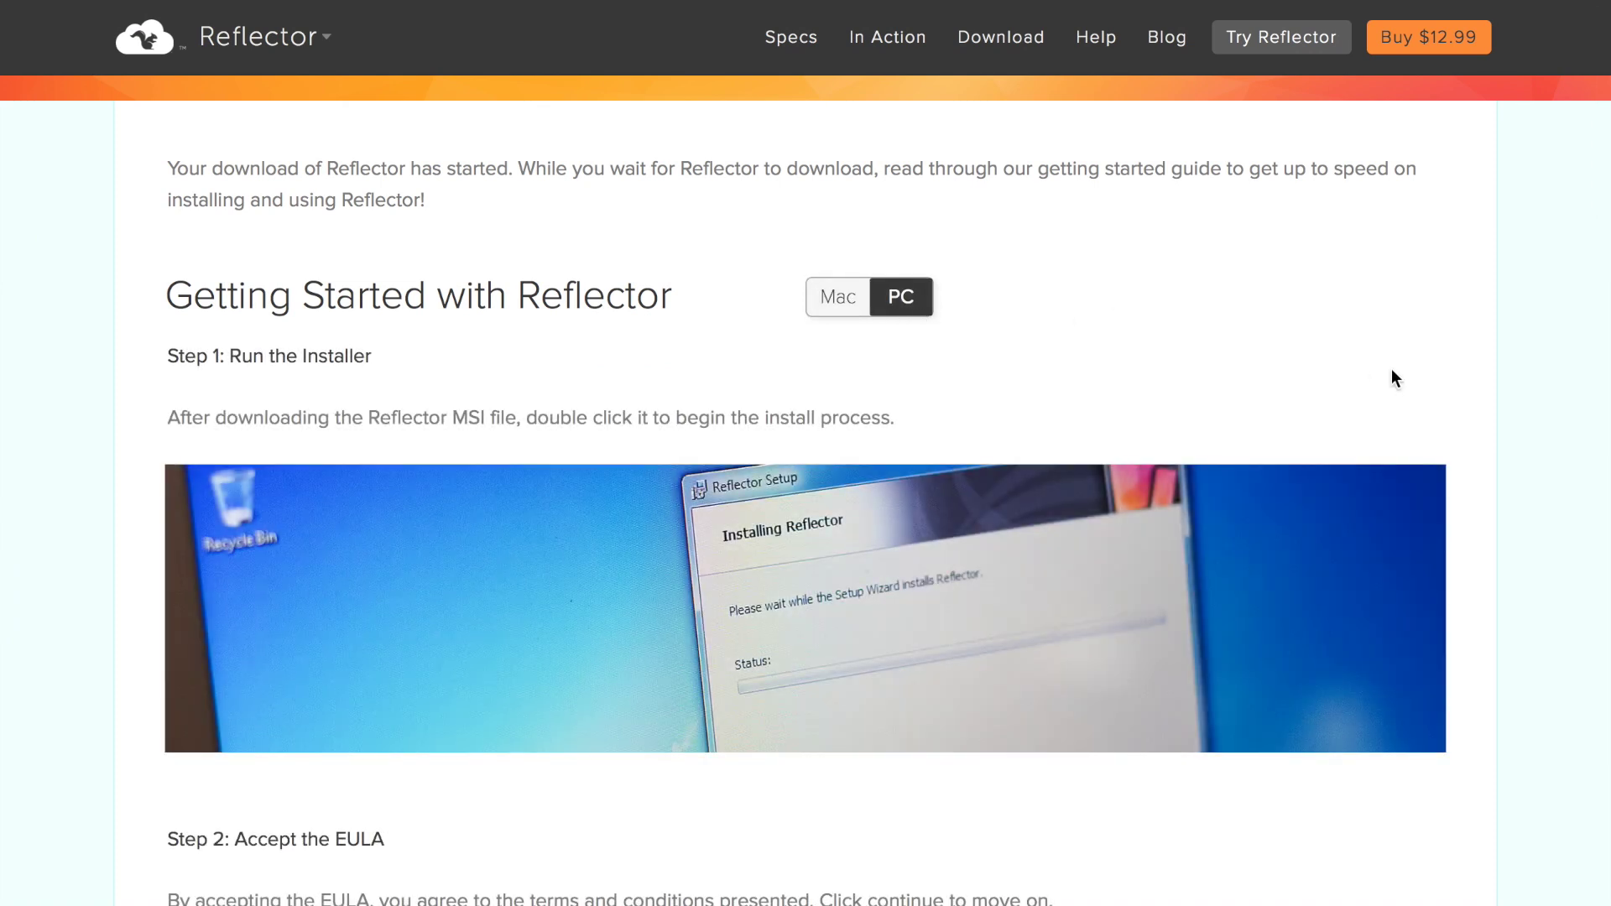
scroll(1493, 382, down, 3)
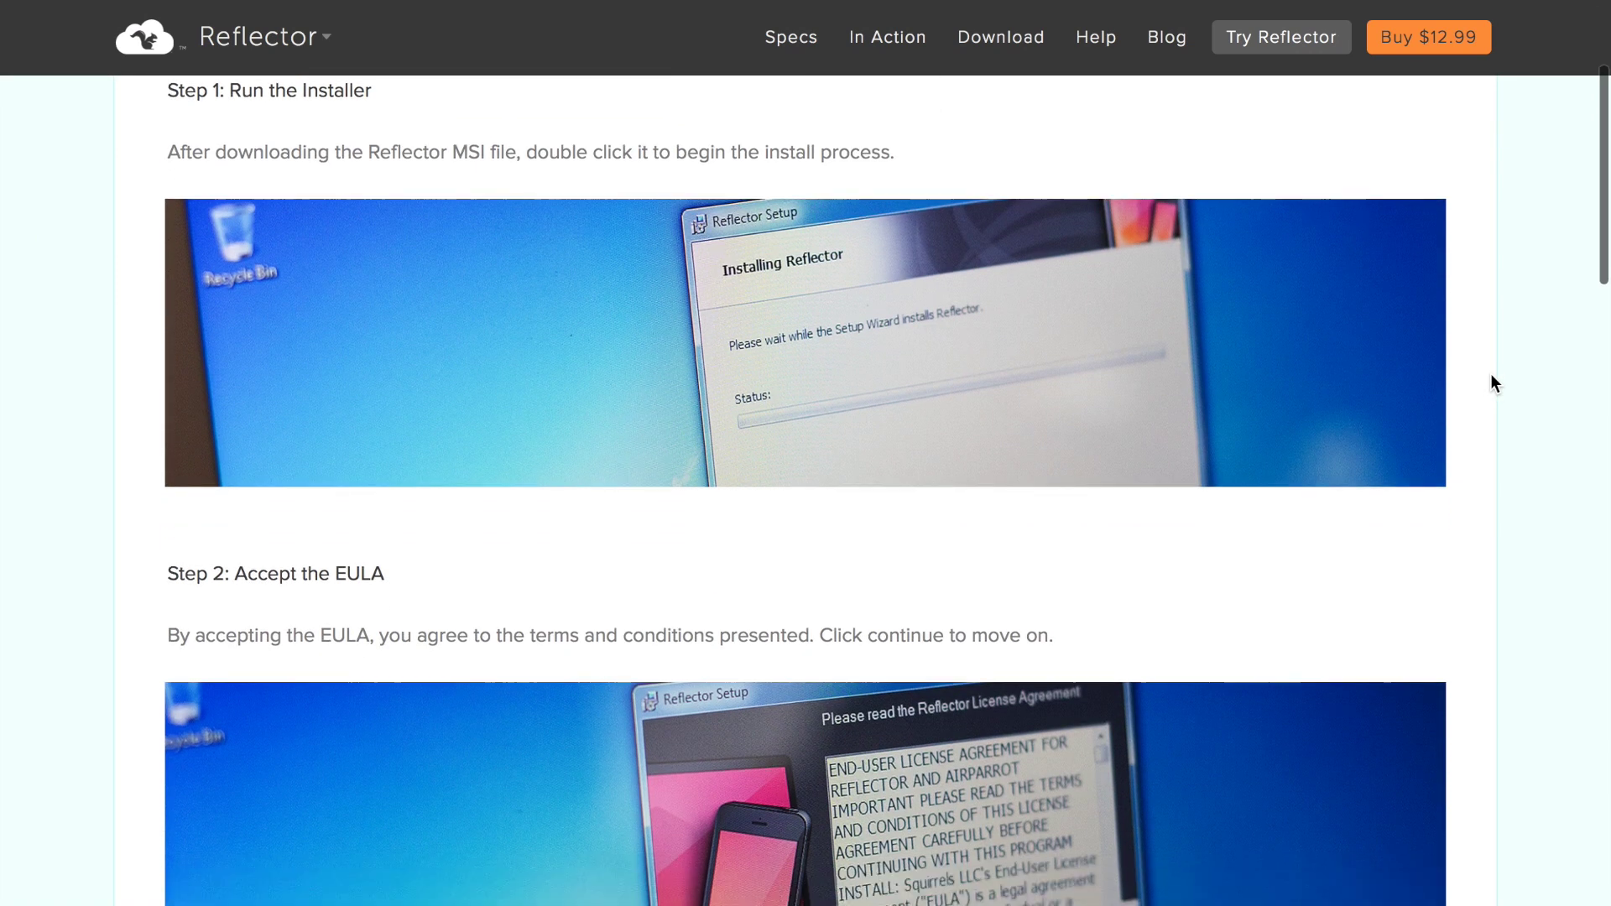
scroll(1492, 379, down, 7)
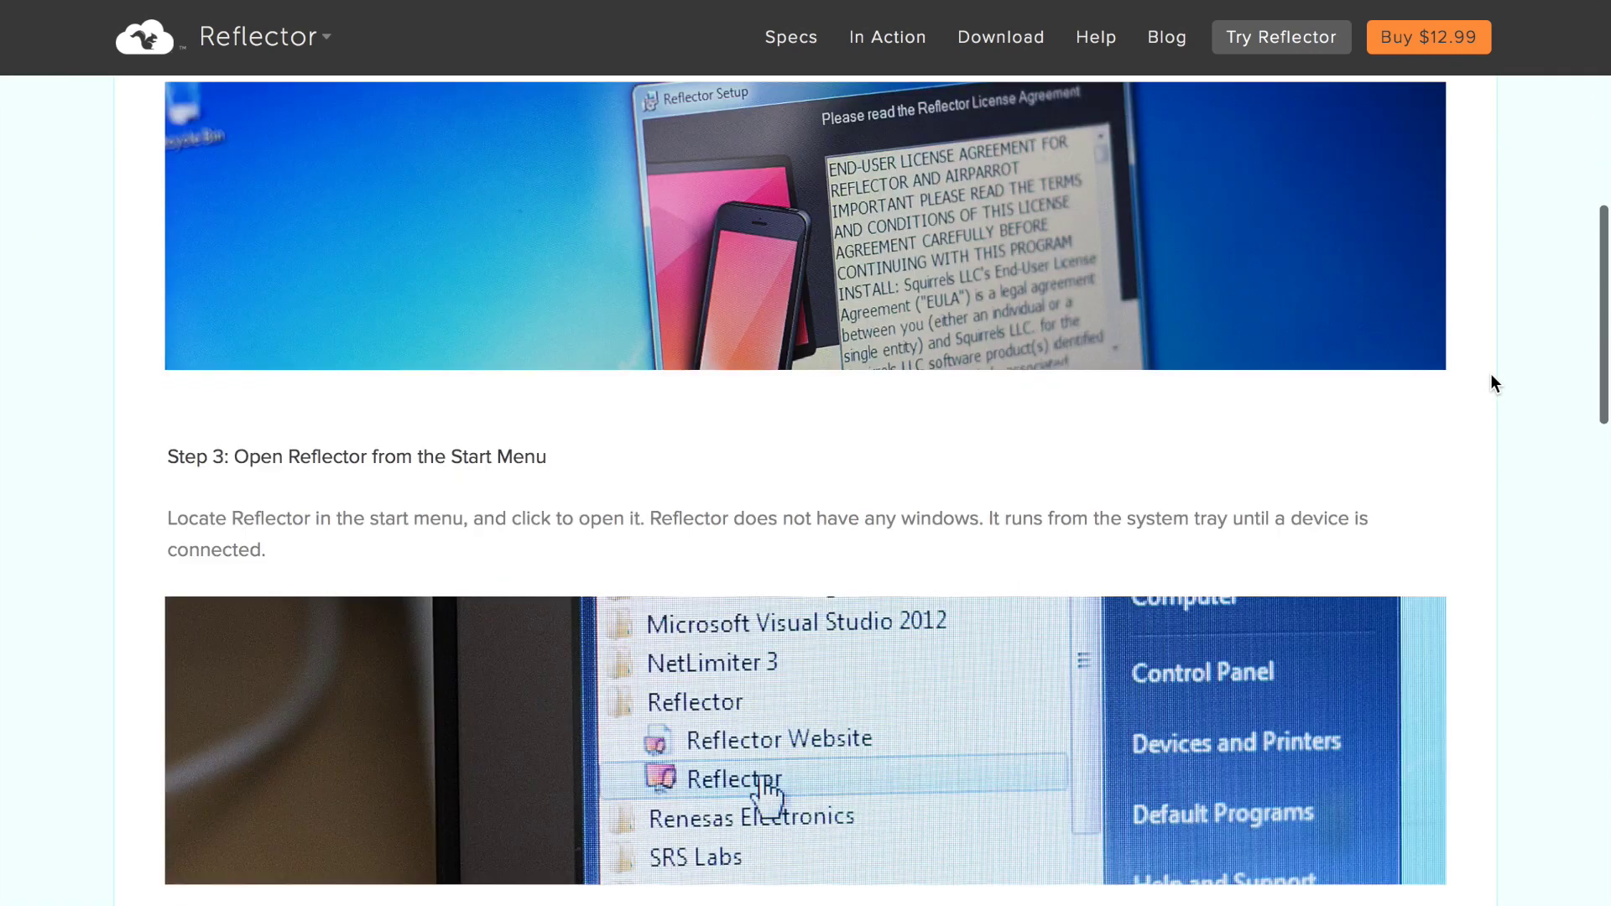
scroll(1492, 379, down, 11)
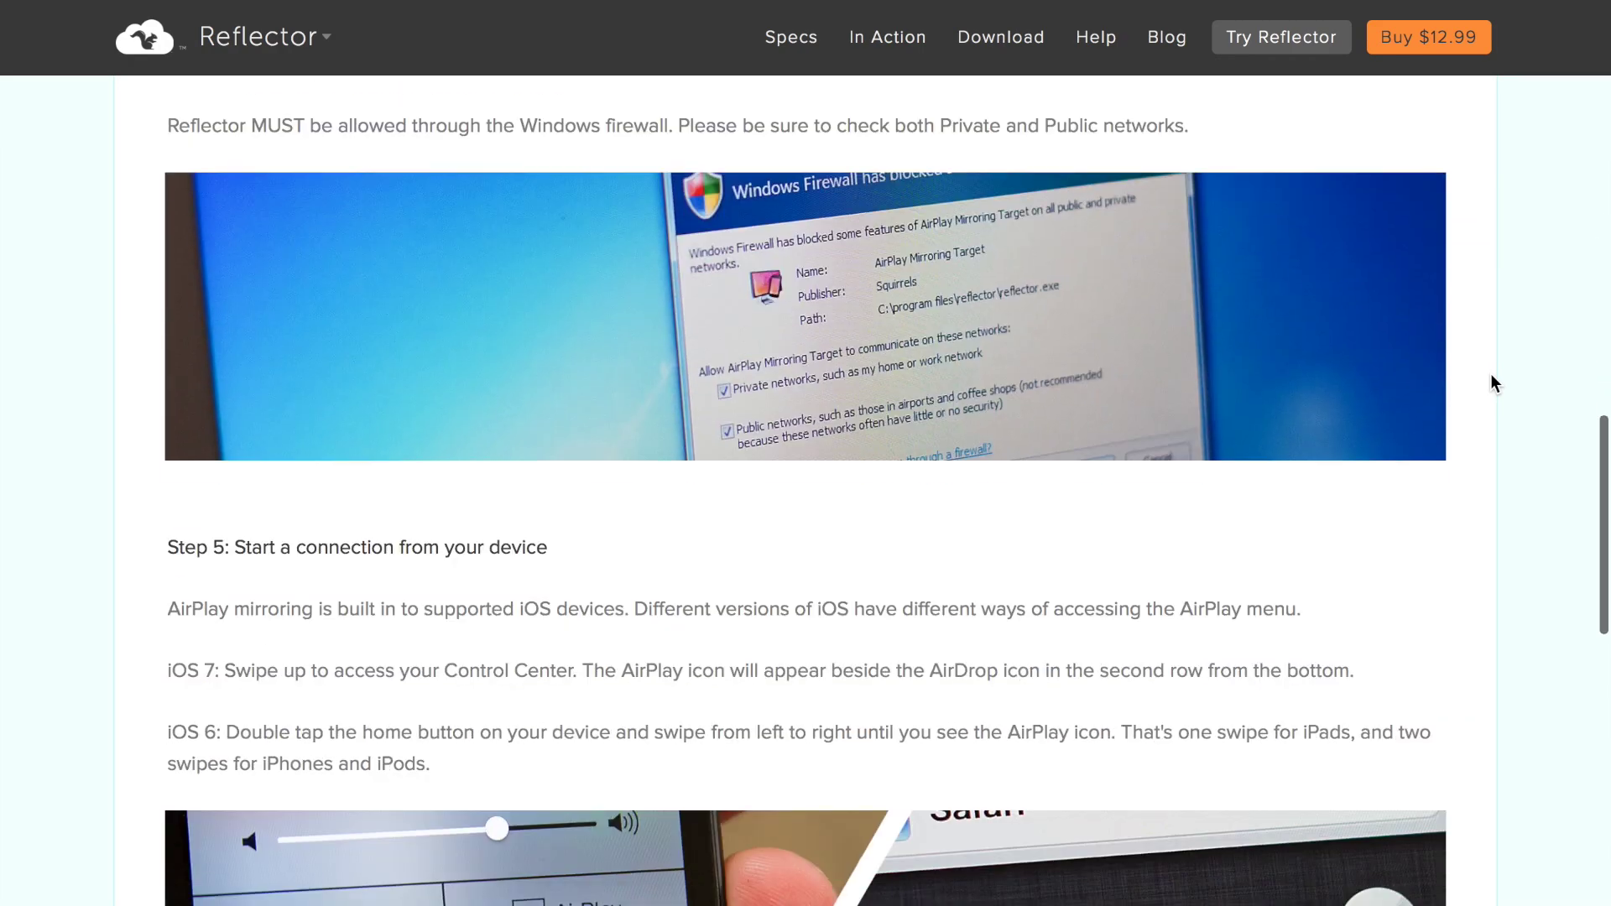
scroll(1491, 376, down, 8)
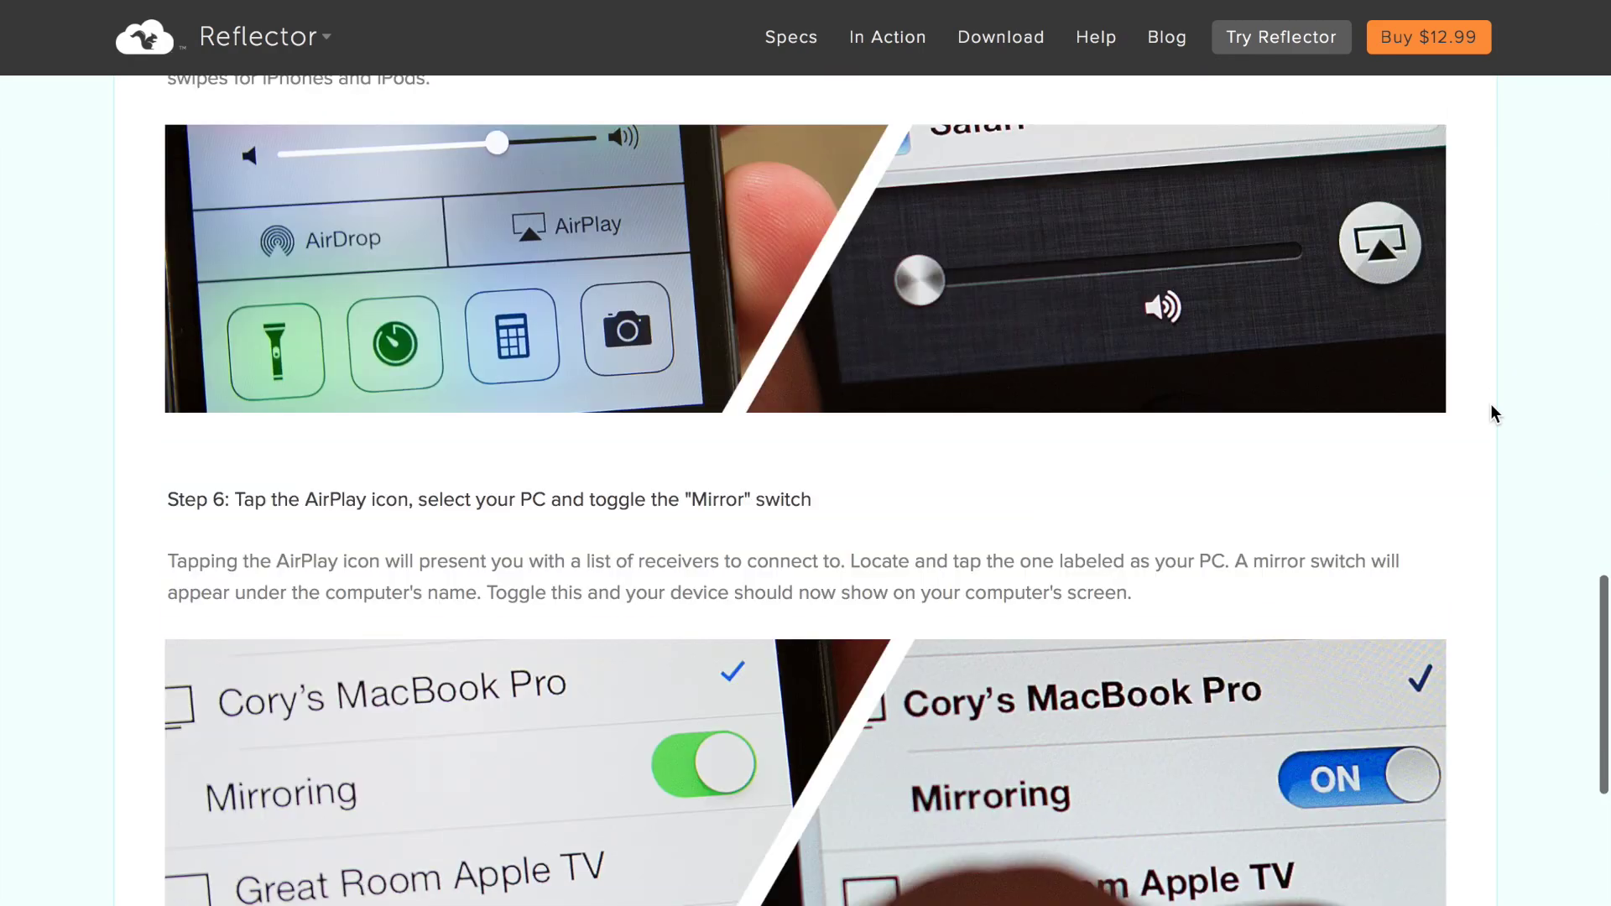
scroll(1491, 405, down, 6)
scroll(1490, 405, up, 7)
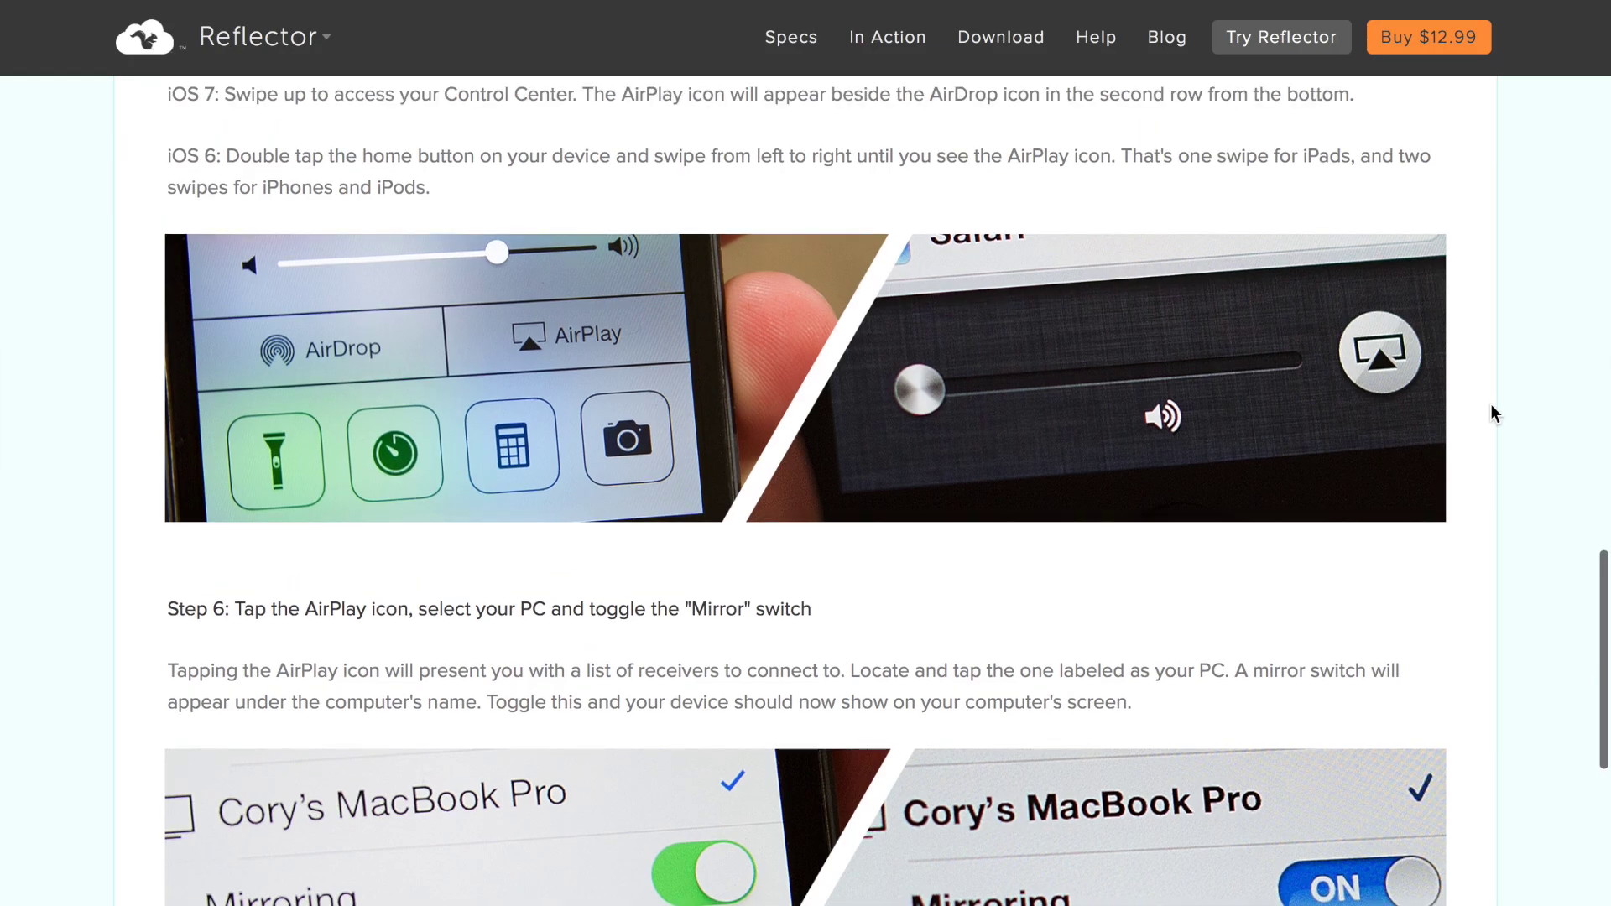
scroll(1491, 404, up, 20)
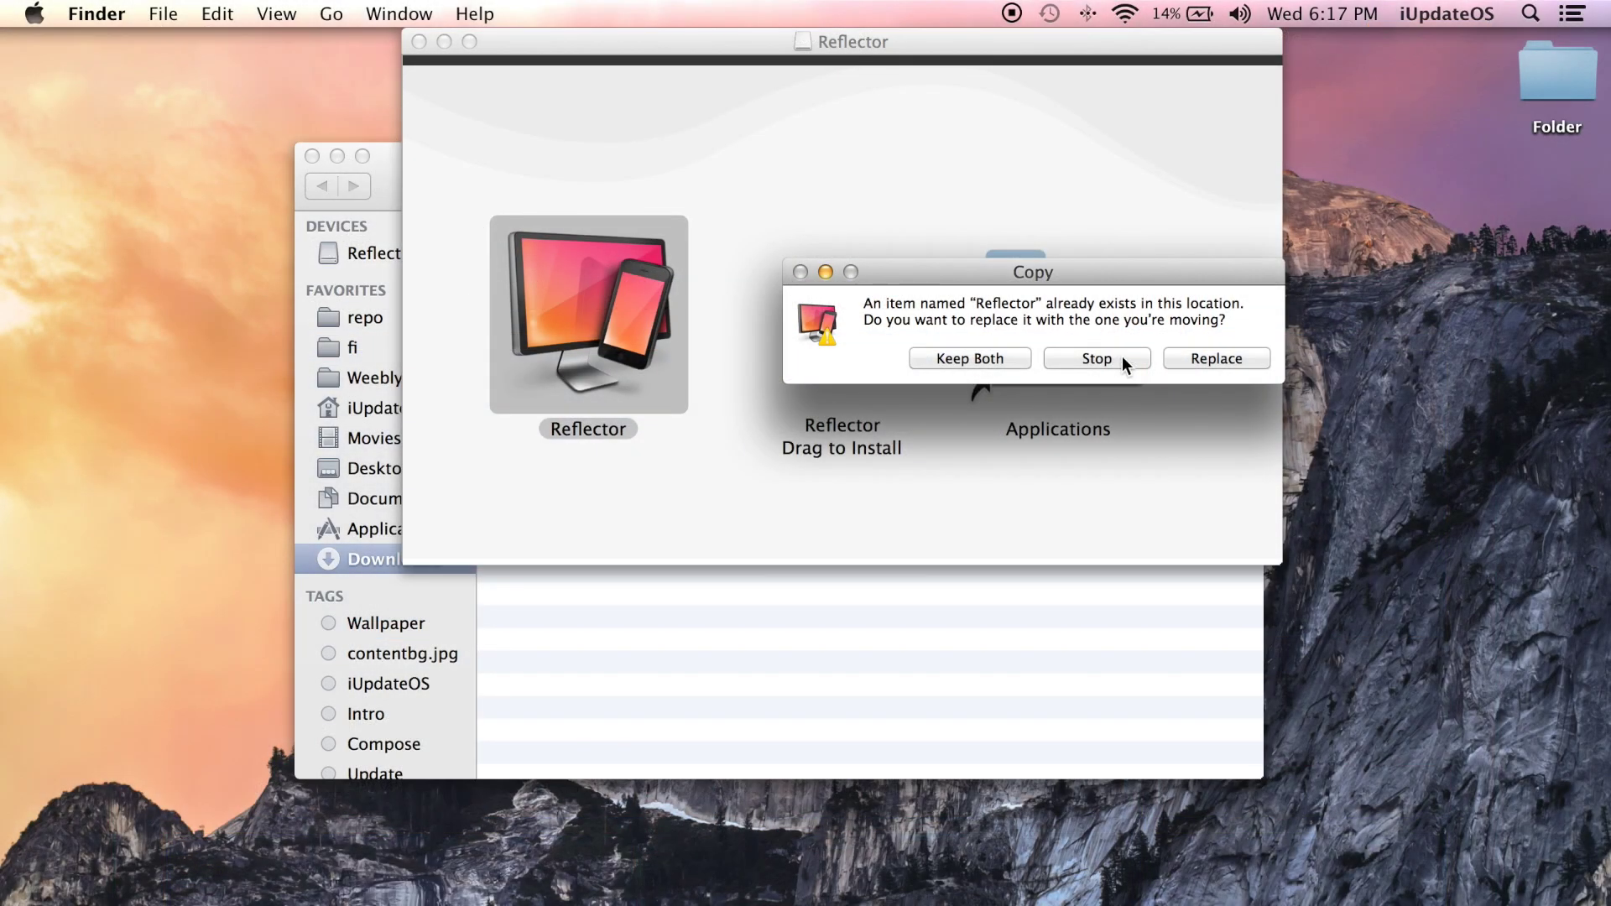
- Stop the copy to Applications instead of replacing the existing Reflector app, and deselect the Reflector icon
click(1124, 359)
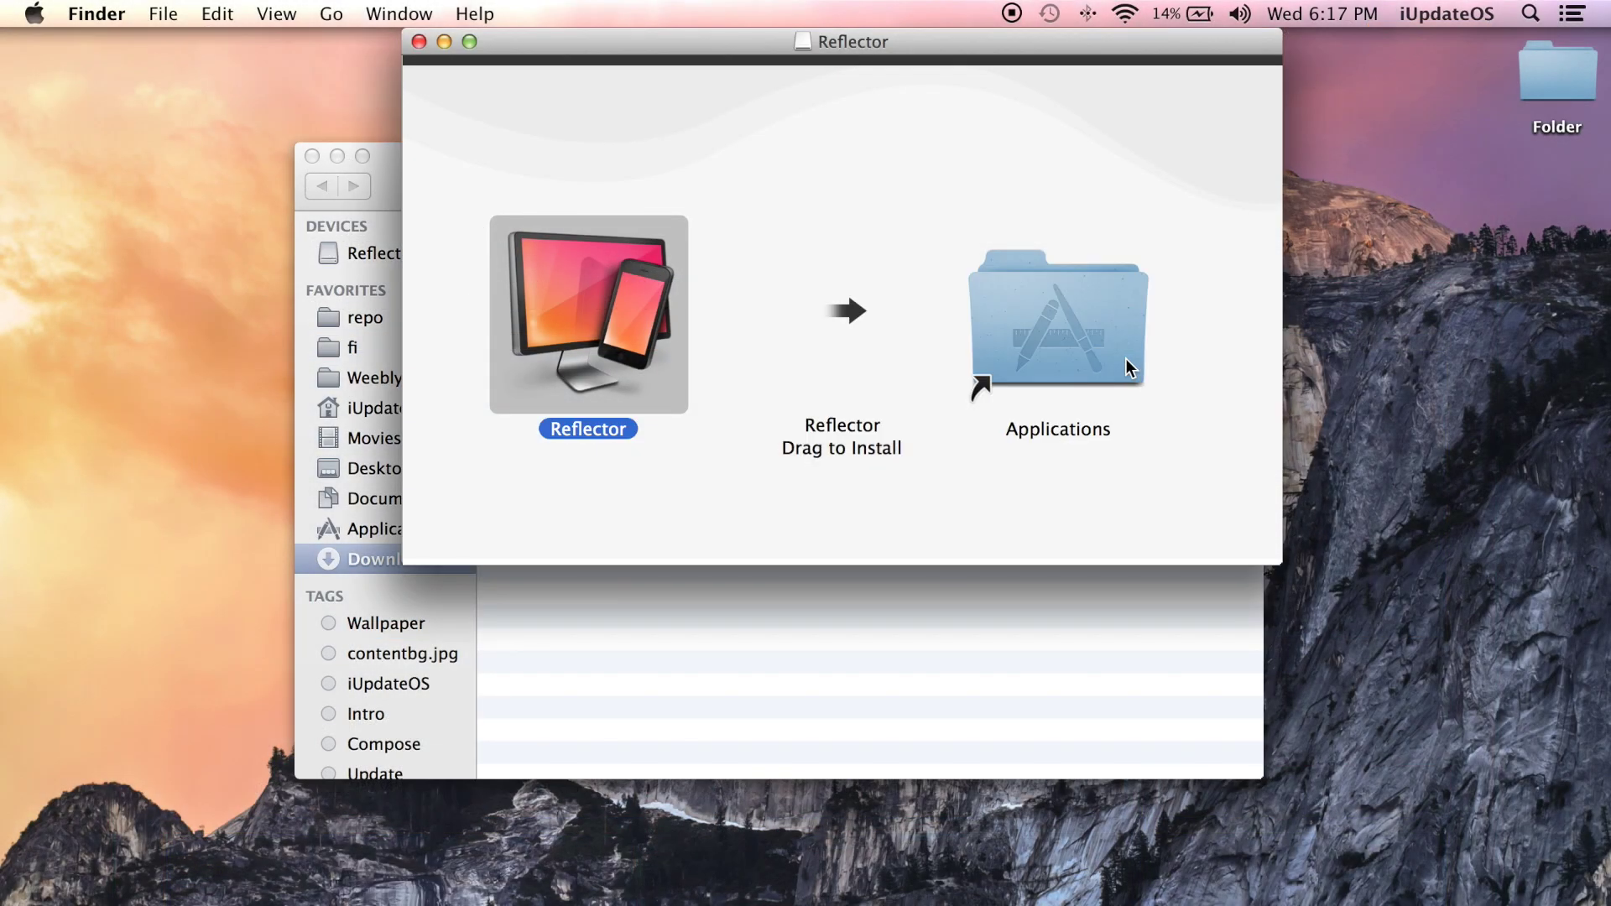
click(766, 437)
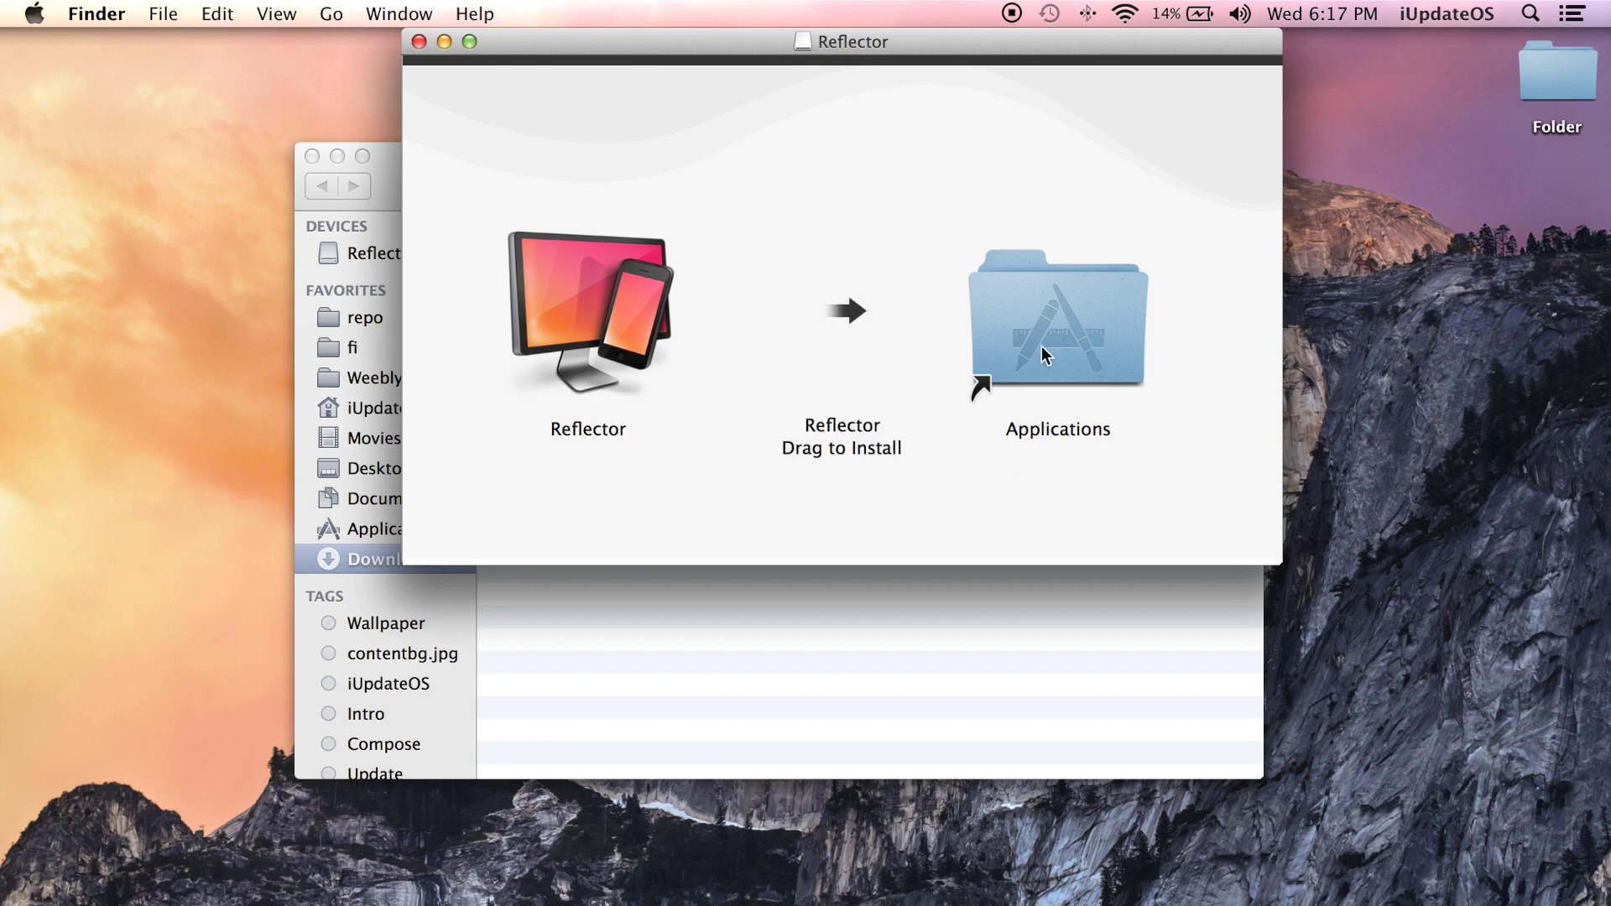
- Open the Applications folder from the disk image window and launch Reflector from it
double_click(1049, 323)
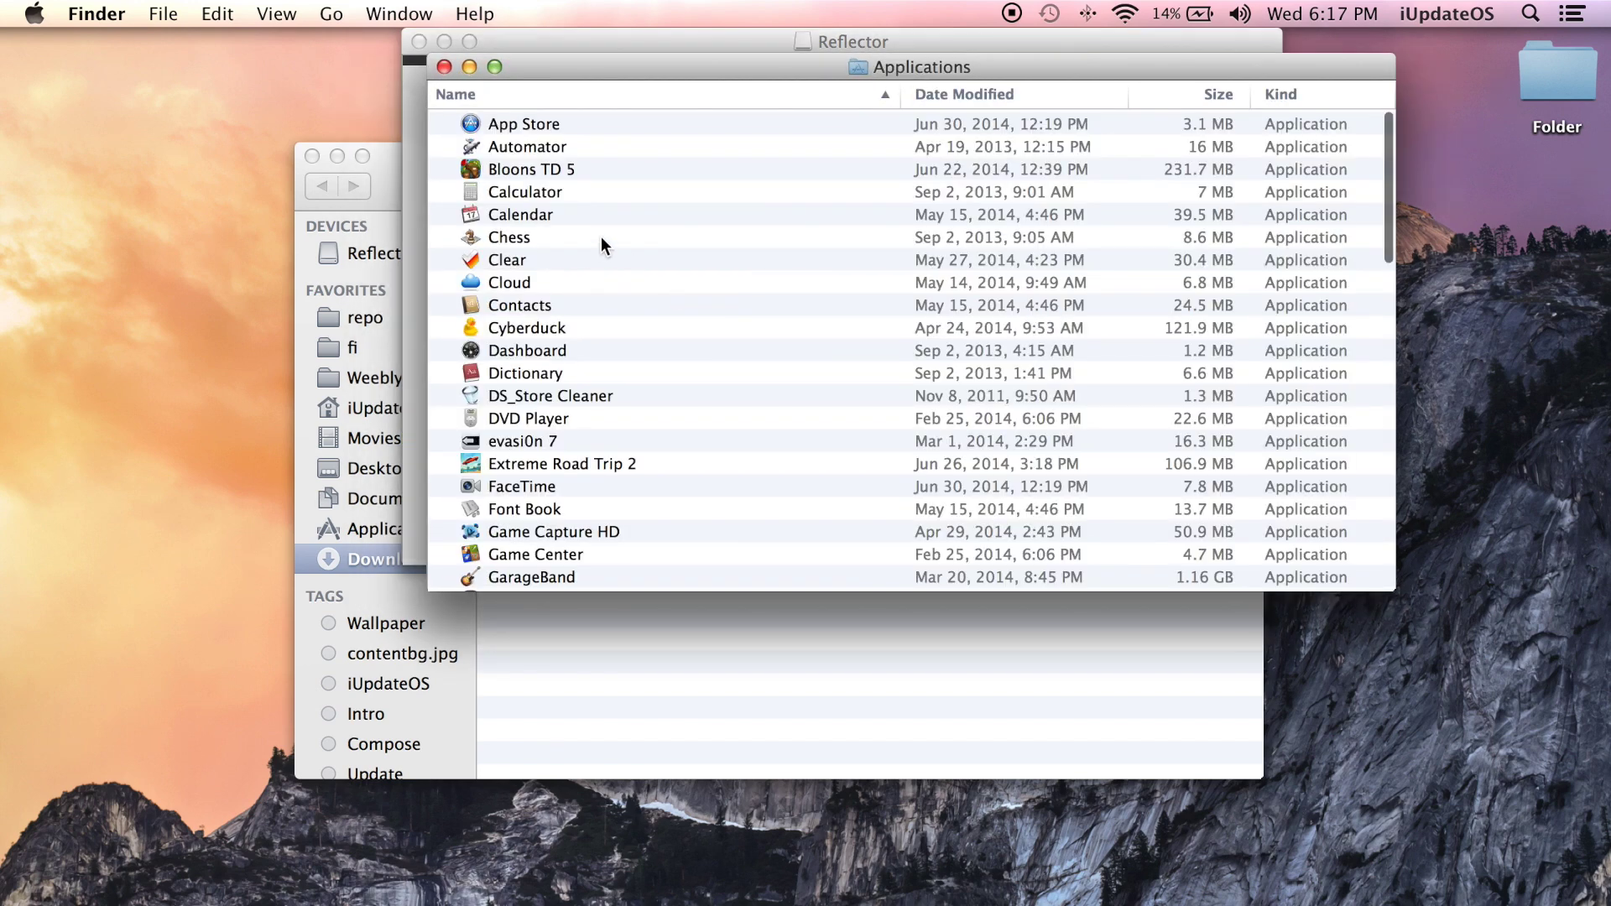
scroll(601, 236, down, 10)
key(r)
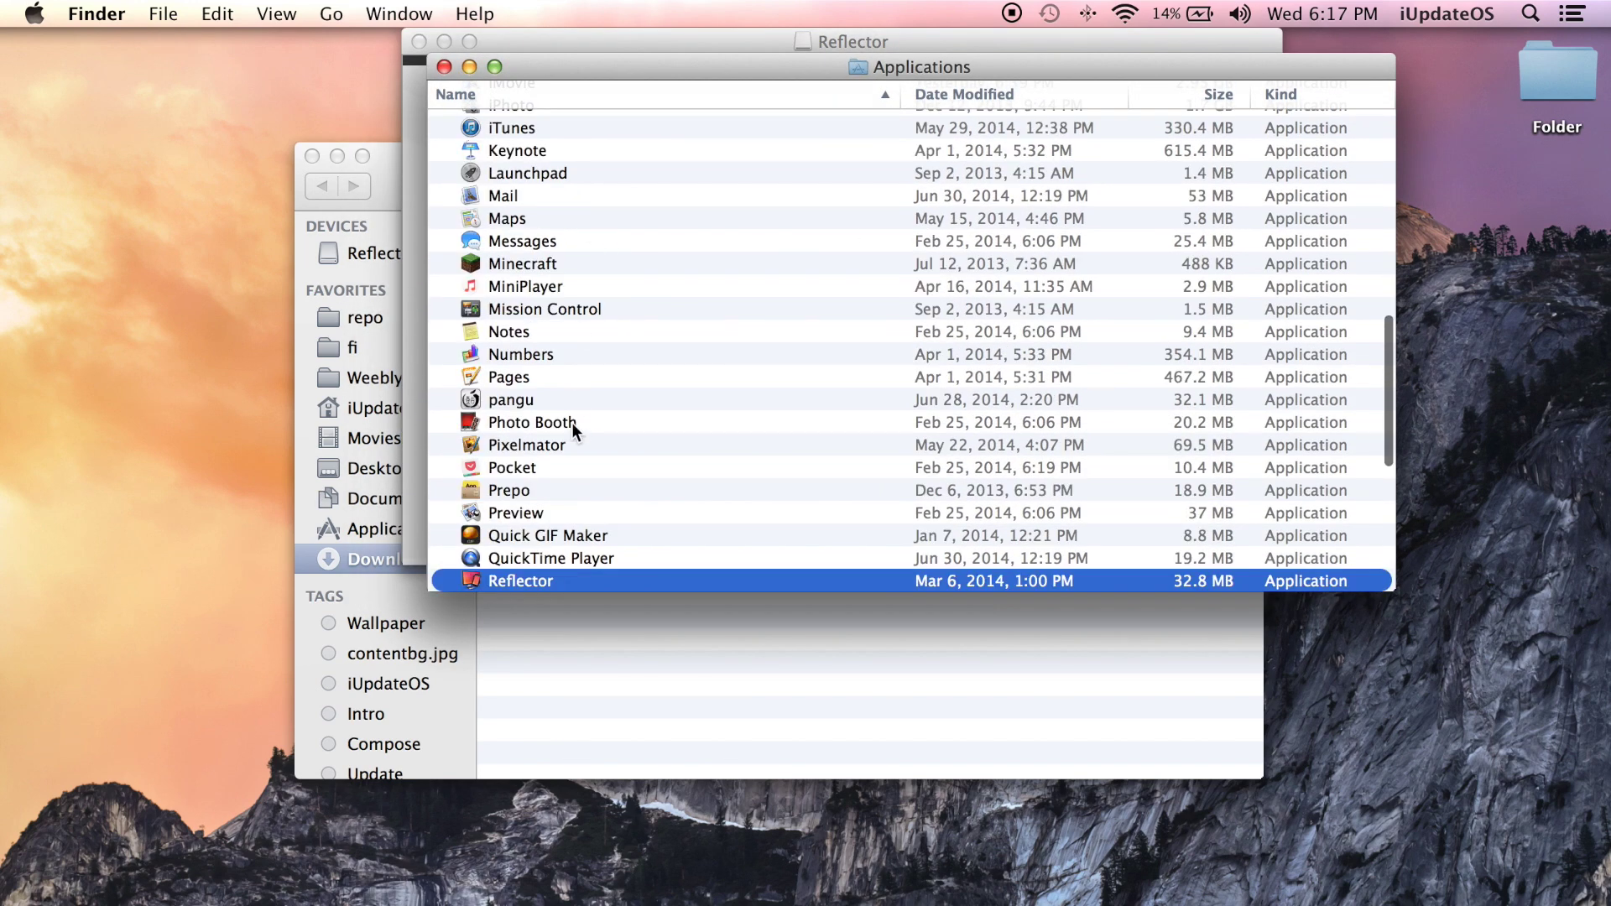
scroll(574, 436, down, 4)
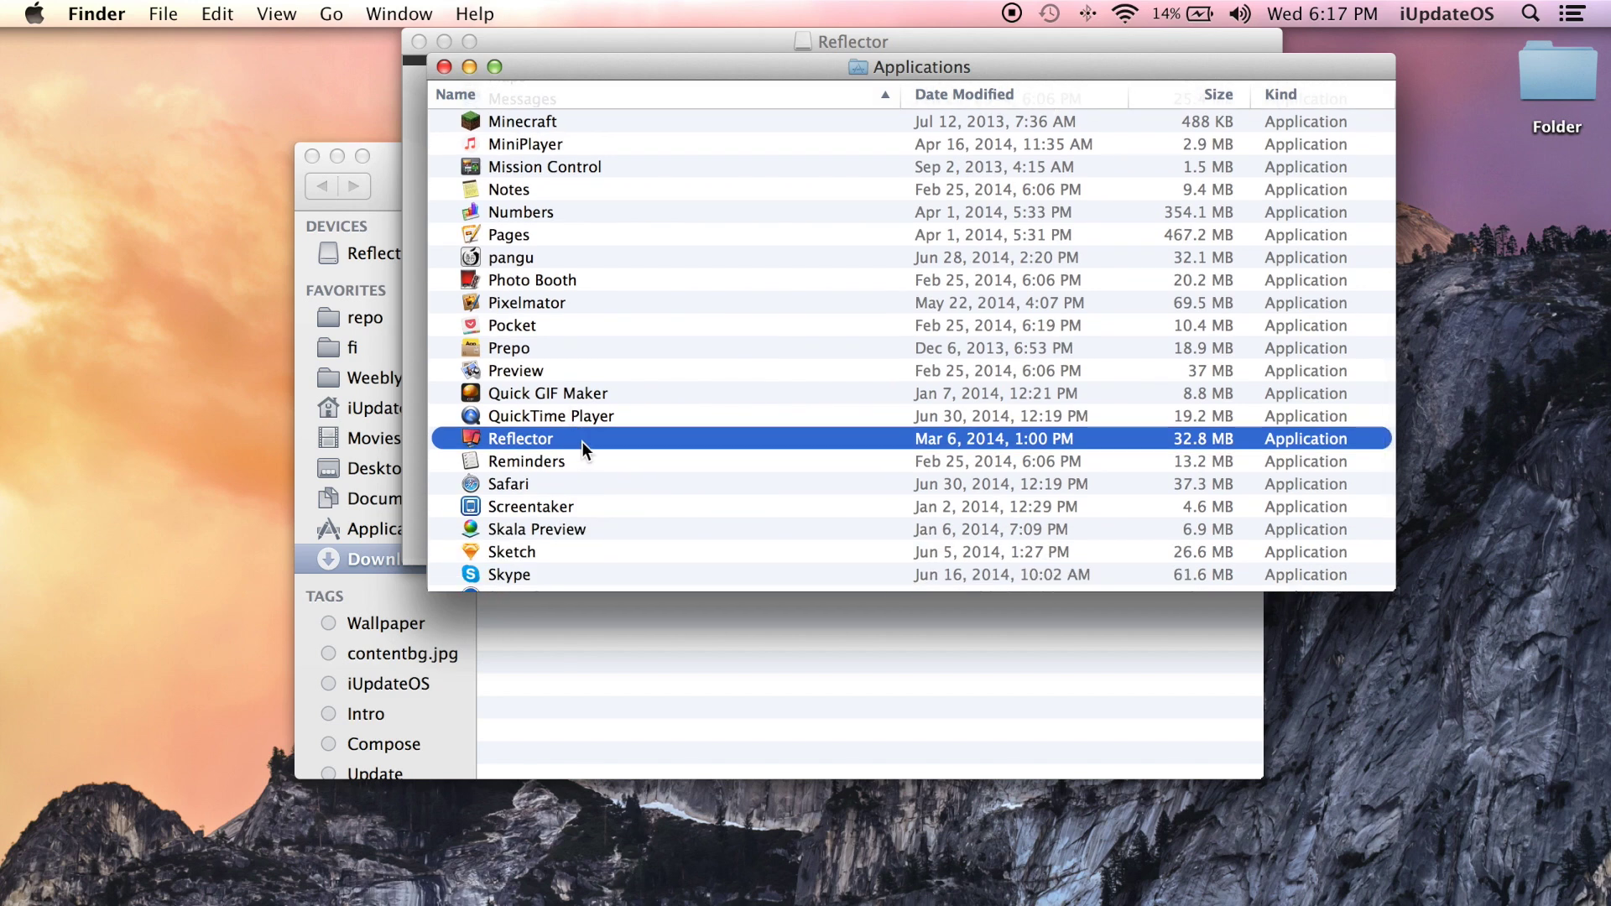
double_click(581, 442)
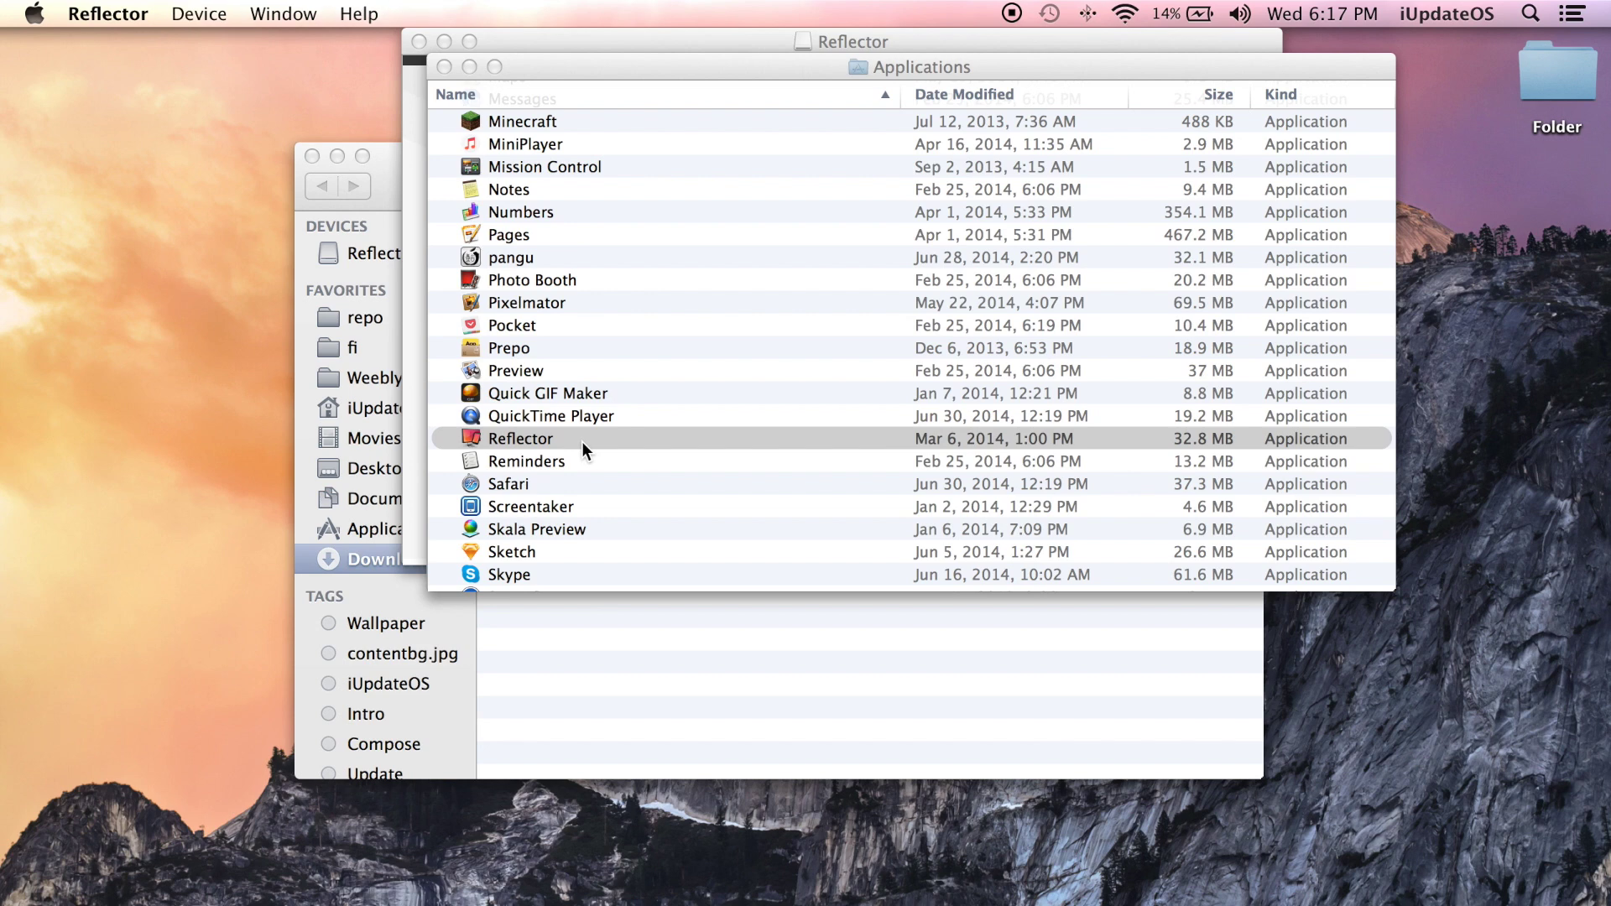
- Close the Applications, Reflector disk image and Downloads windows
click(445, 66)
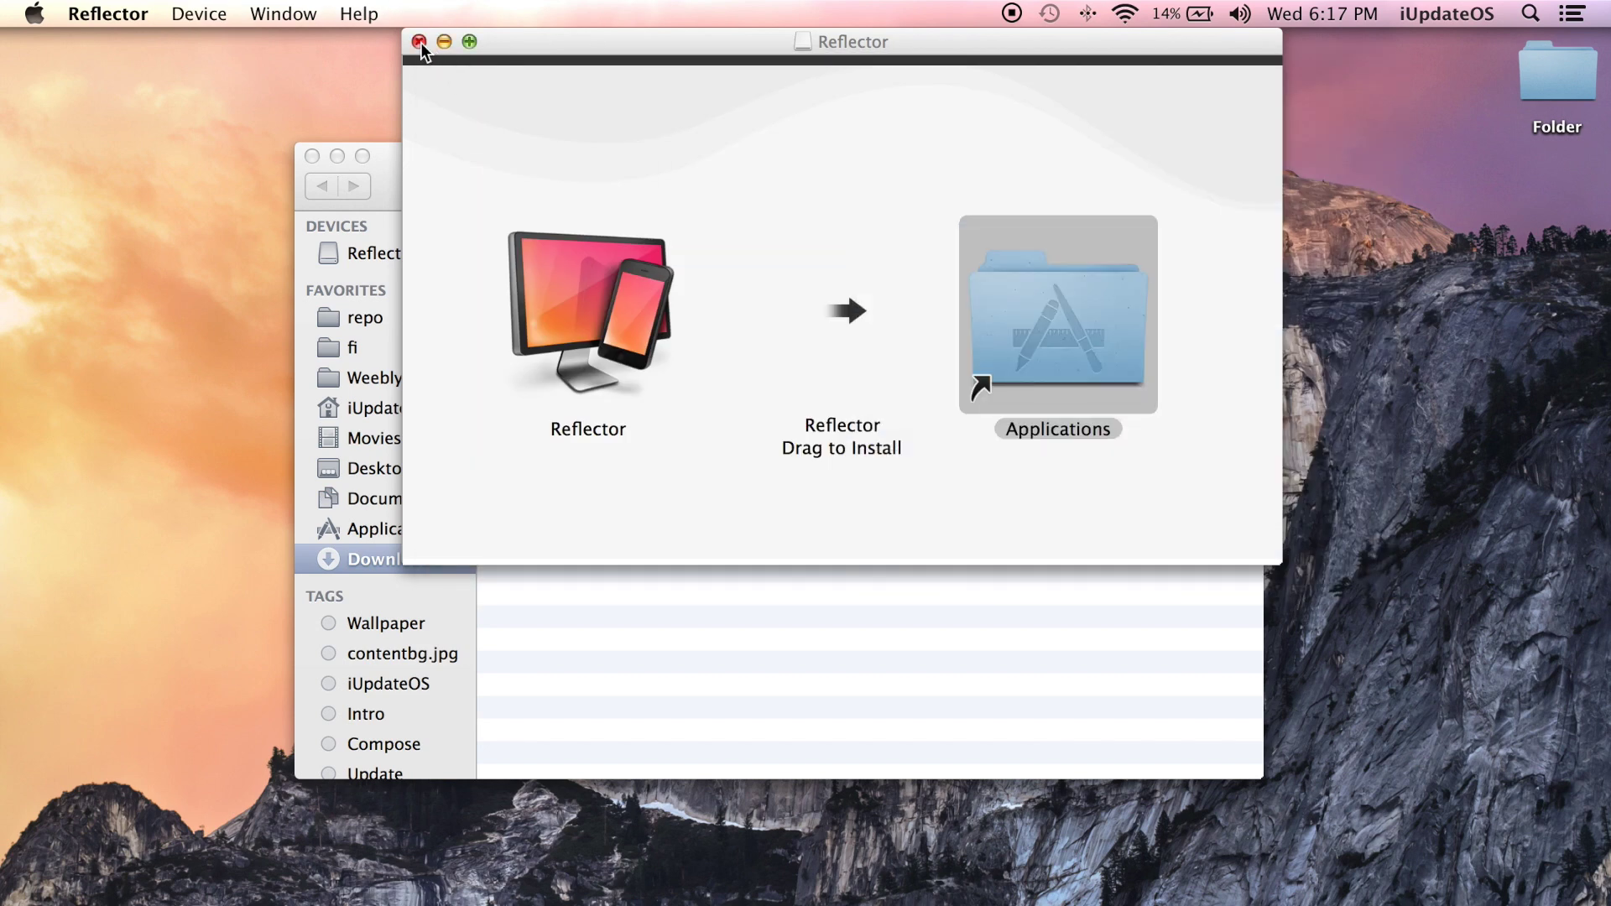
click(420, 42)
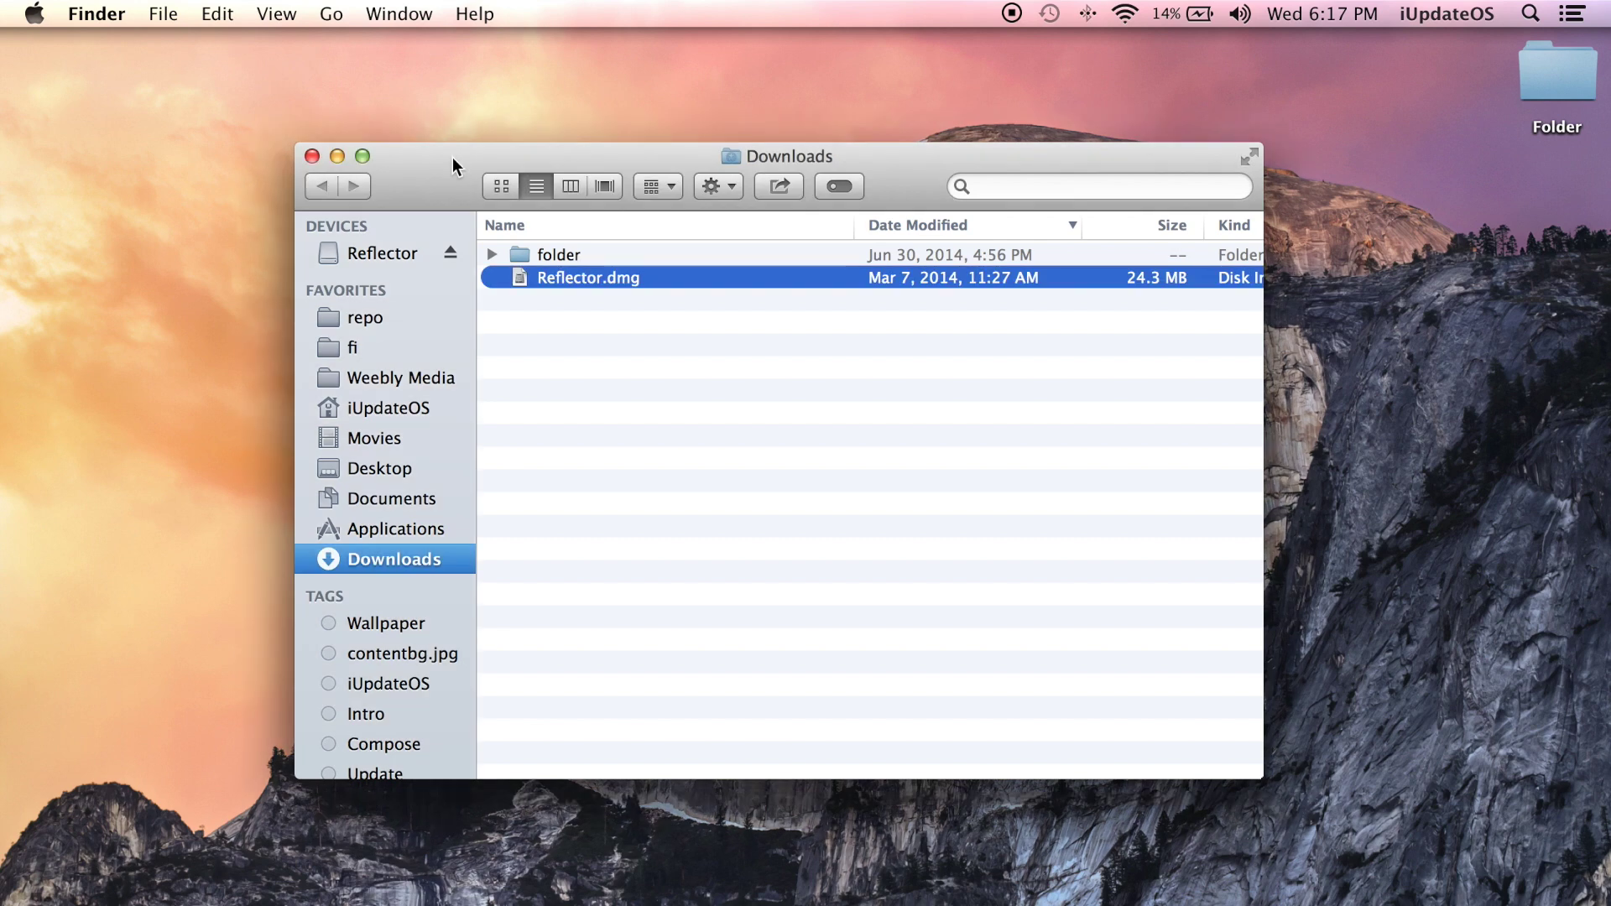
click(311, 157)
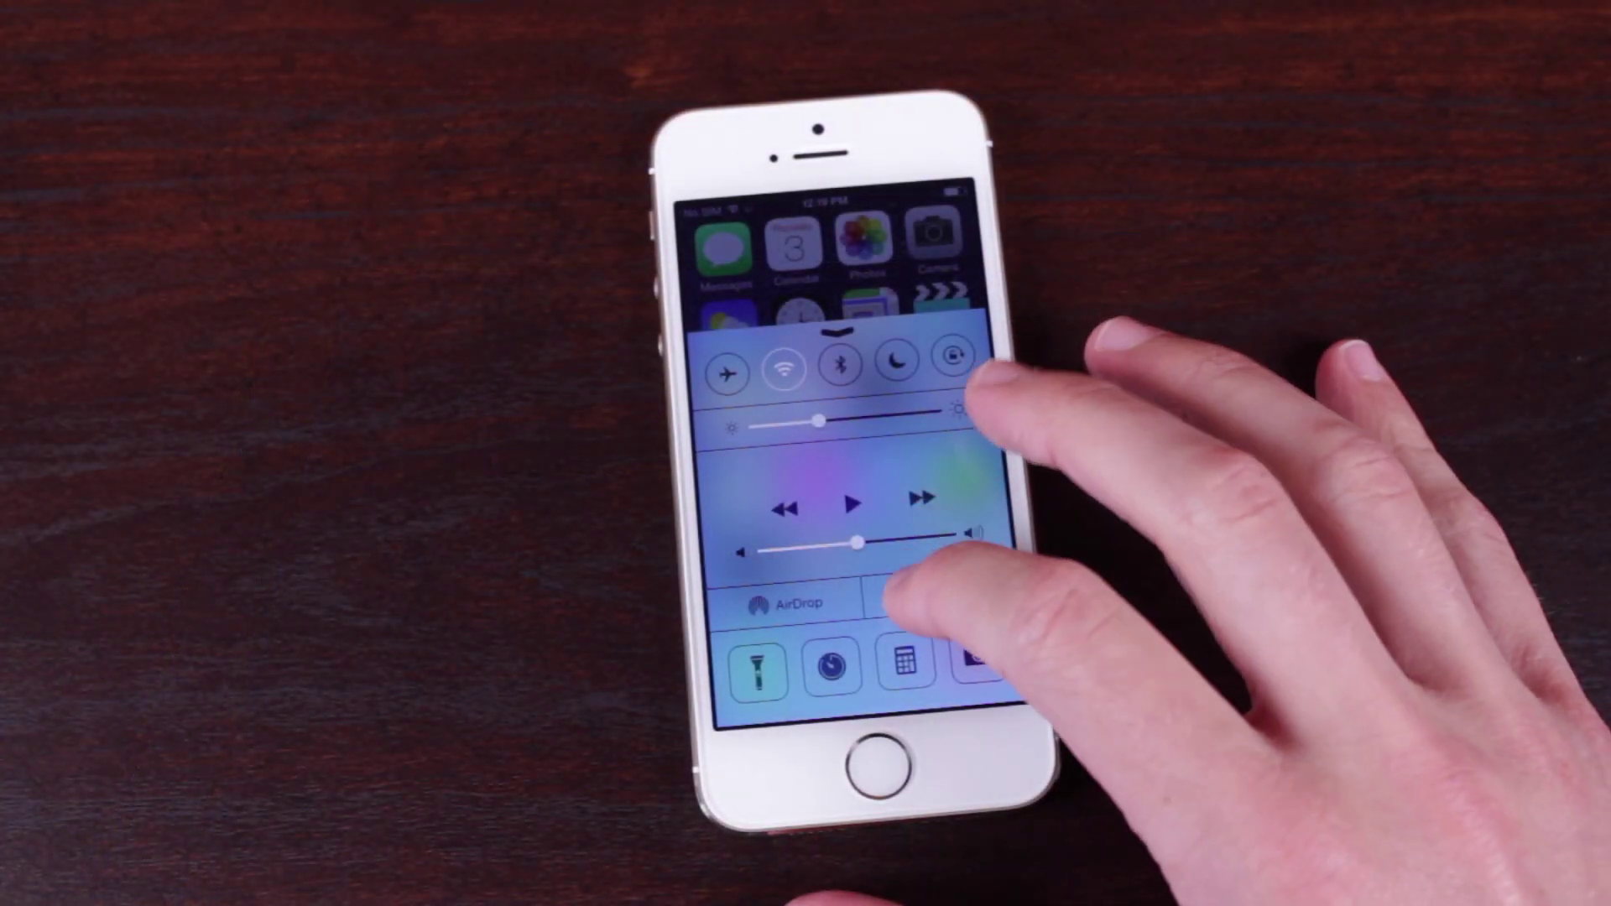
click(910, 601)
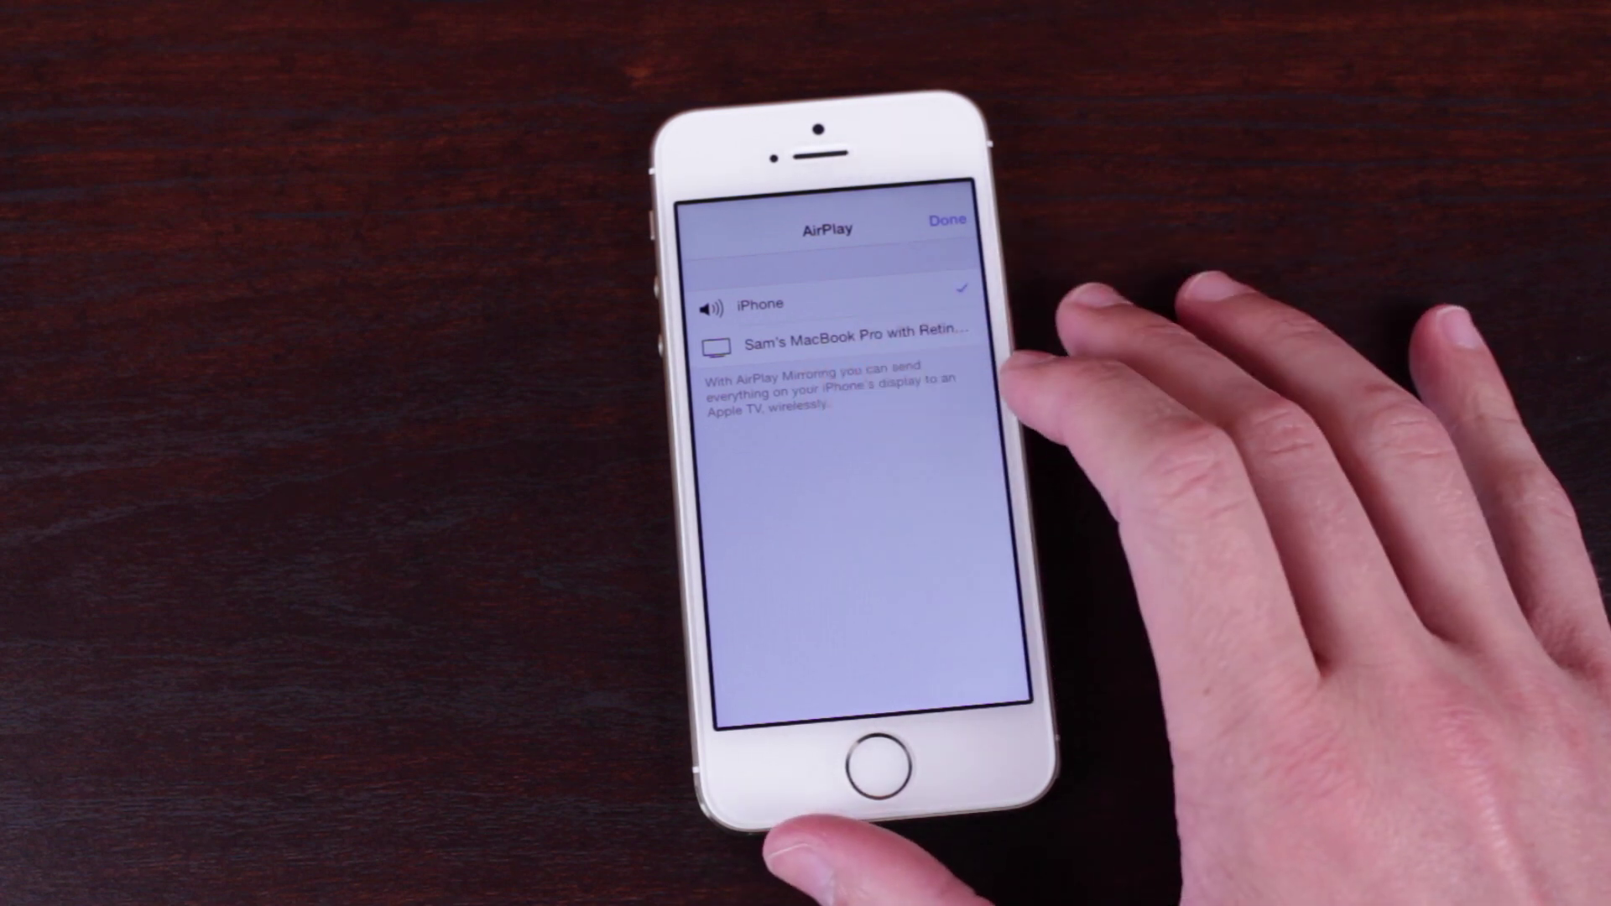
click(839, 340)
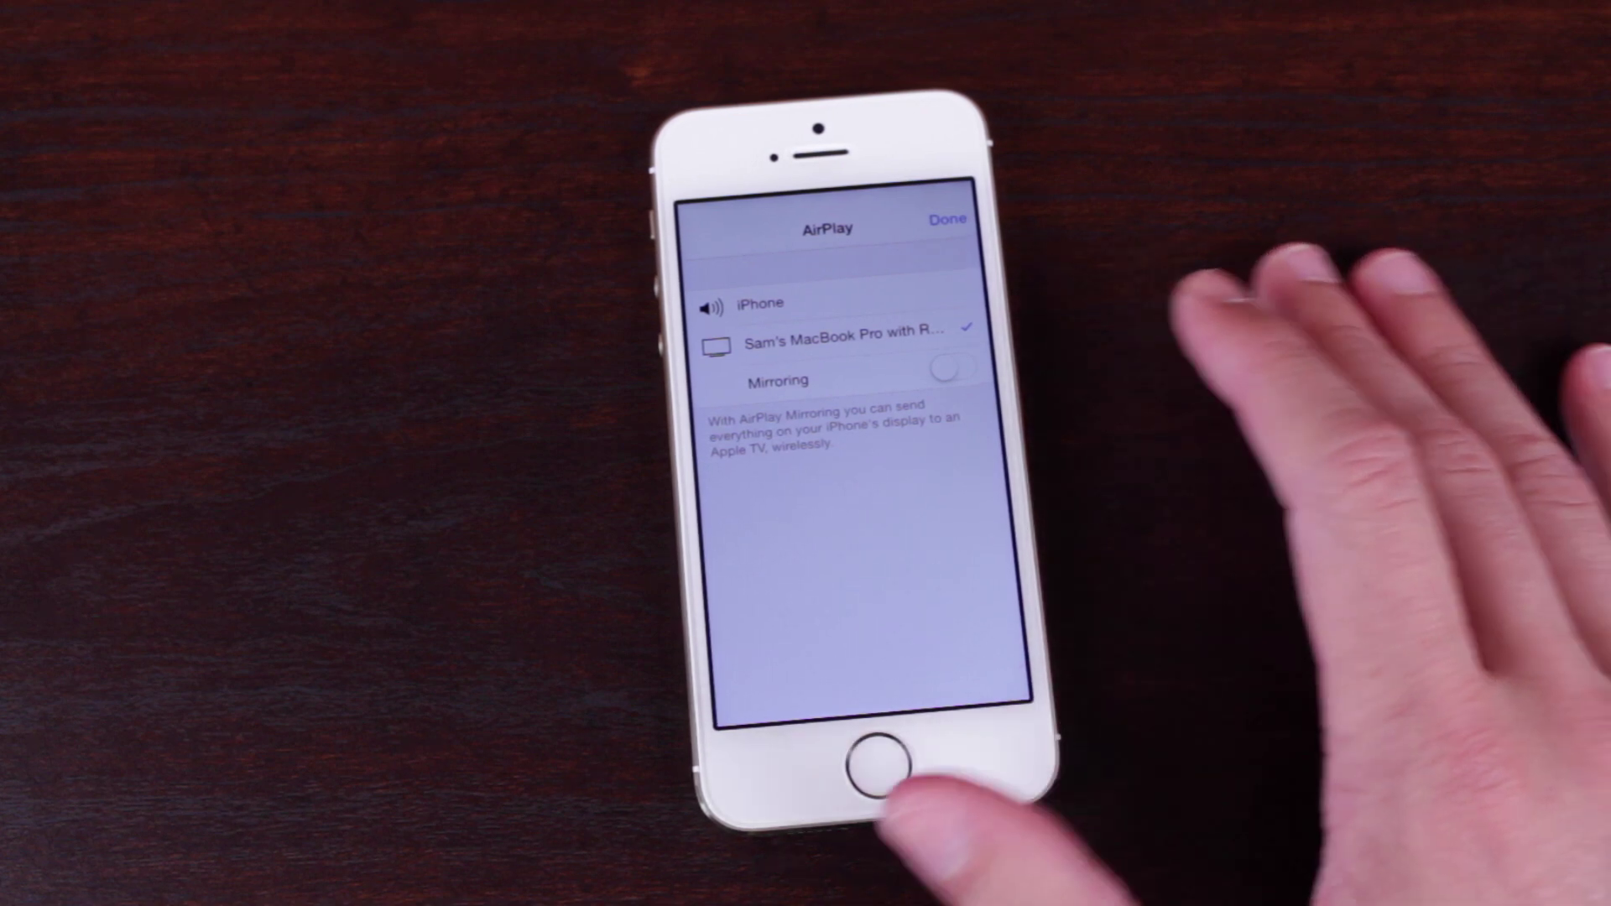
click(952, 367)
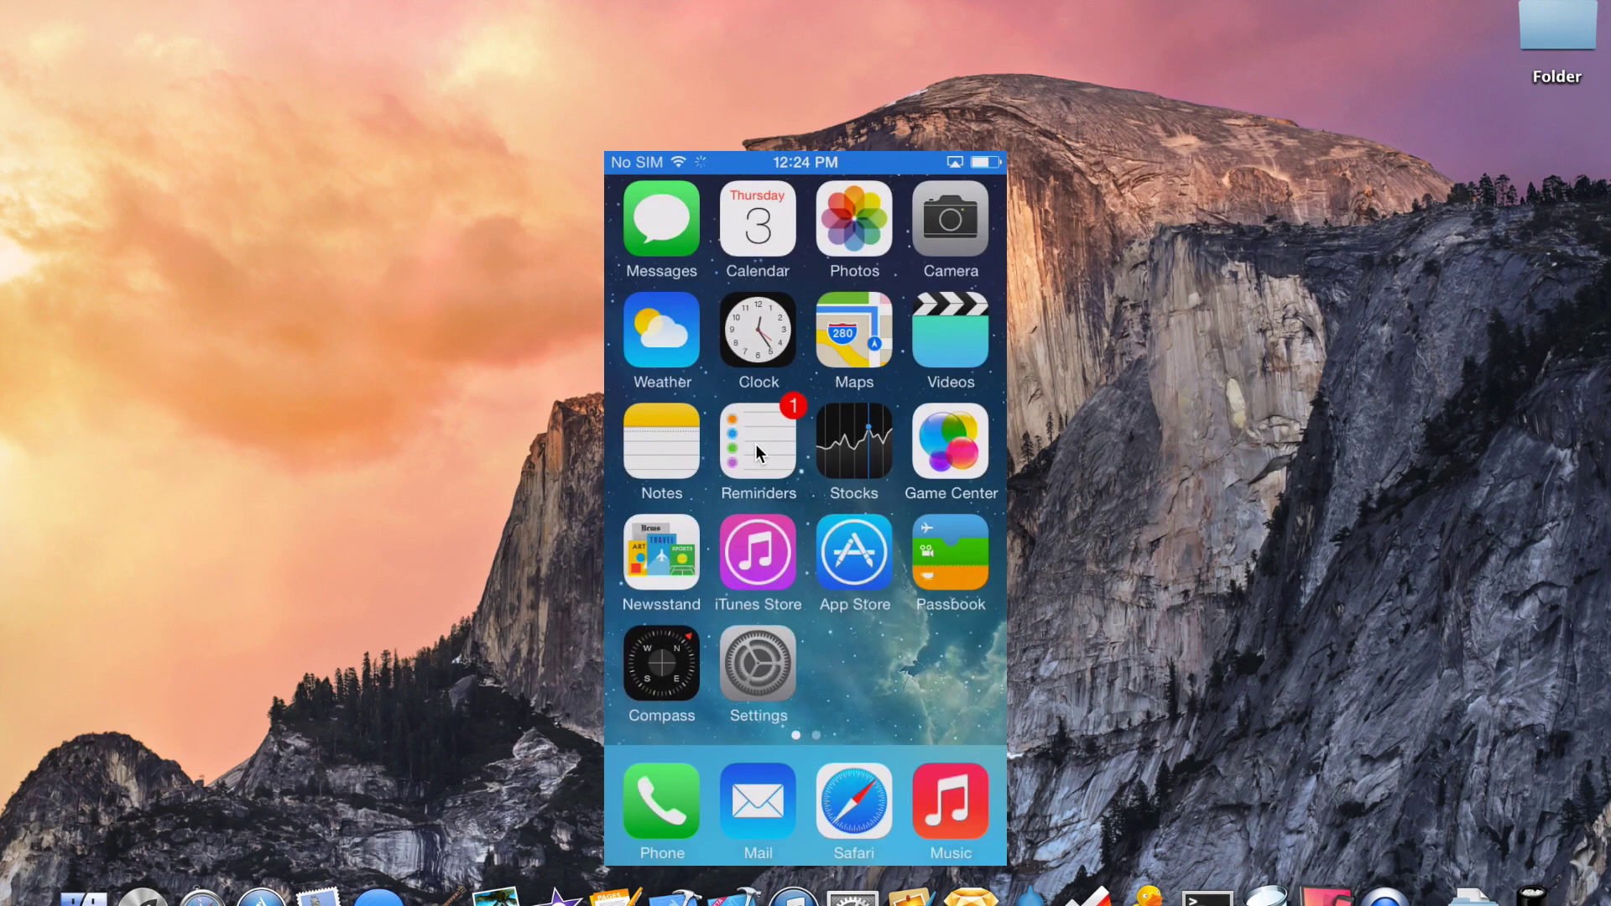
- Reposition the mirrored iPhone window on the desktop and start recording the device's screen
drag(755, 445, 723, 357)
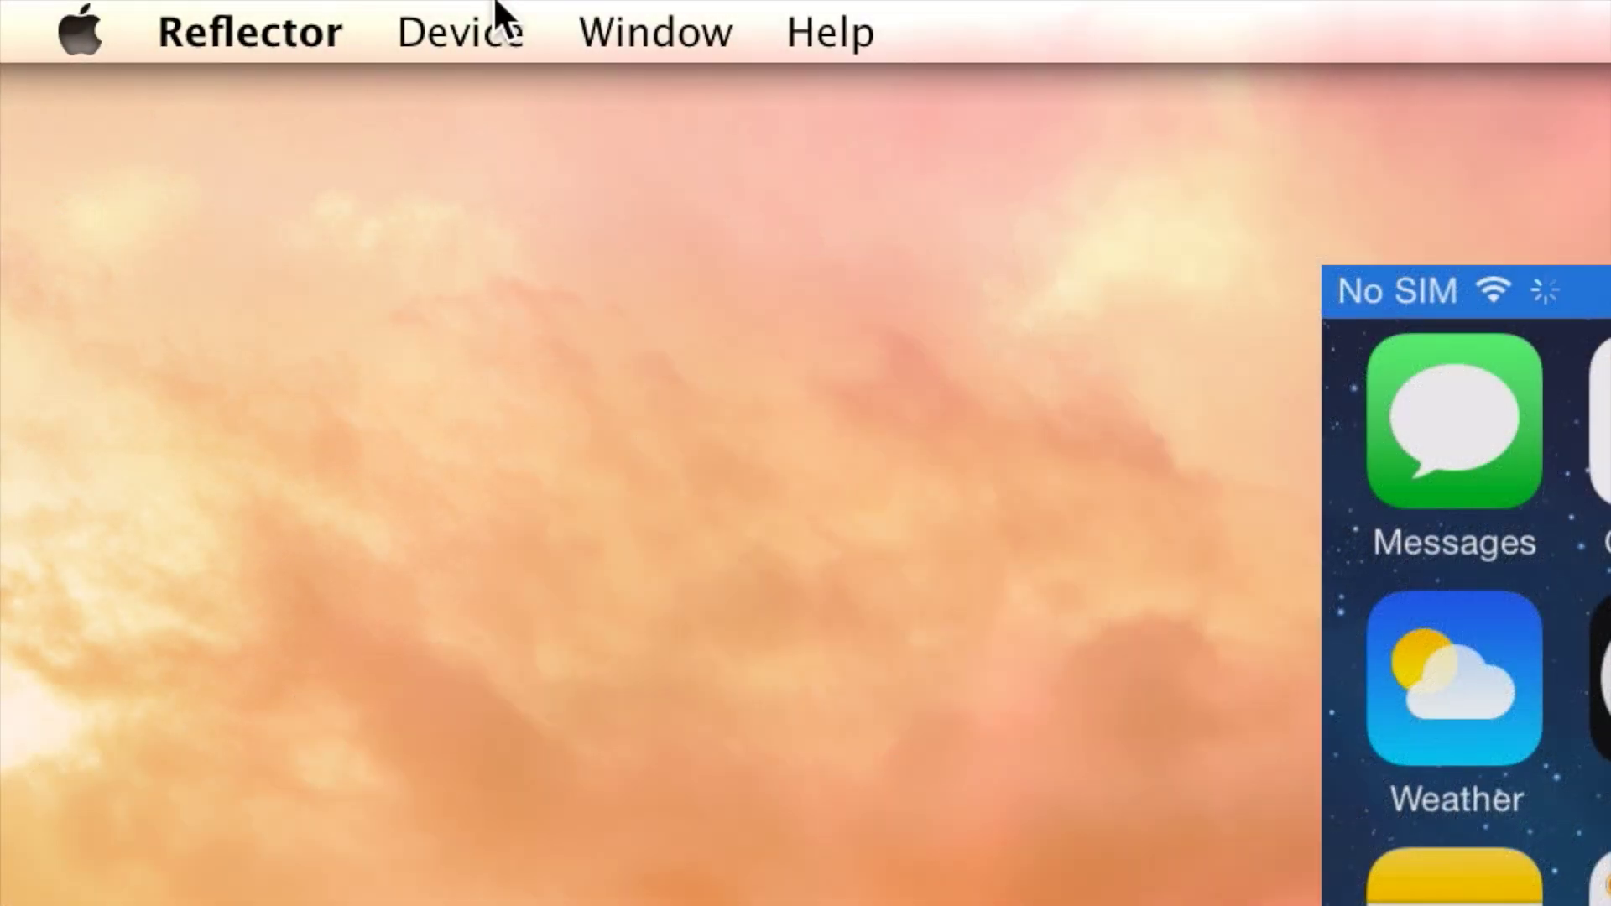
click(197, 9)
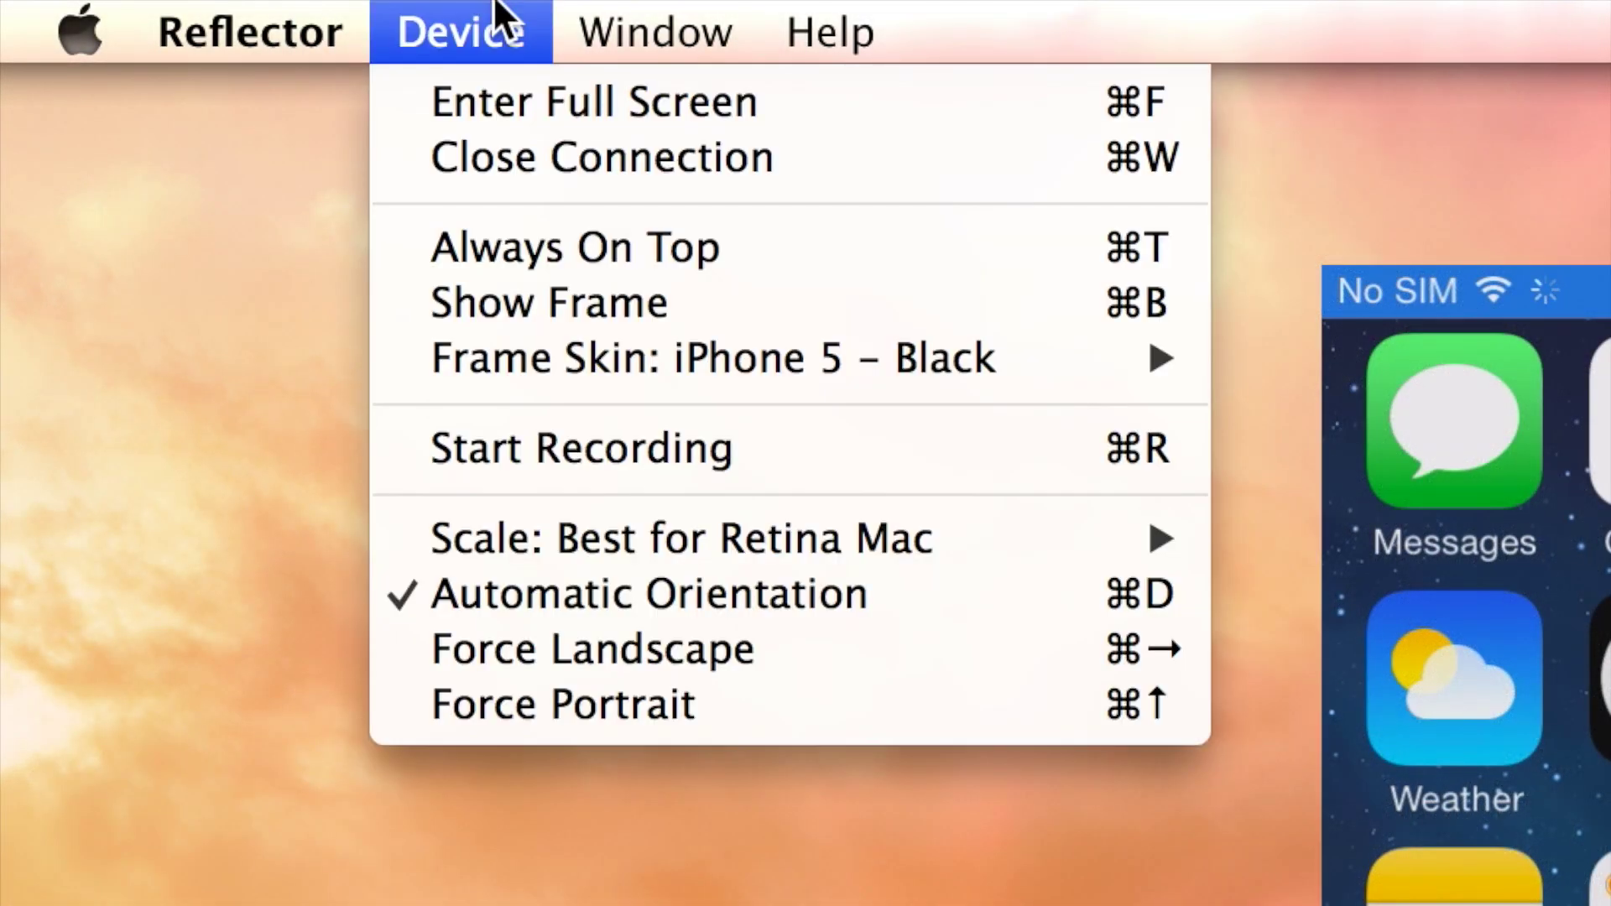
click(1072, 449)
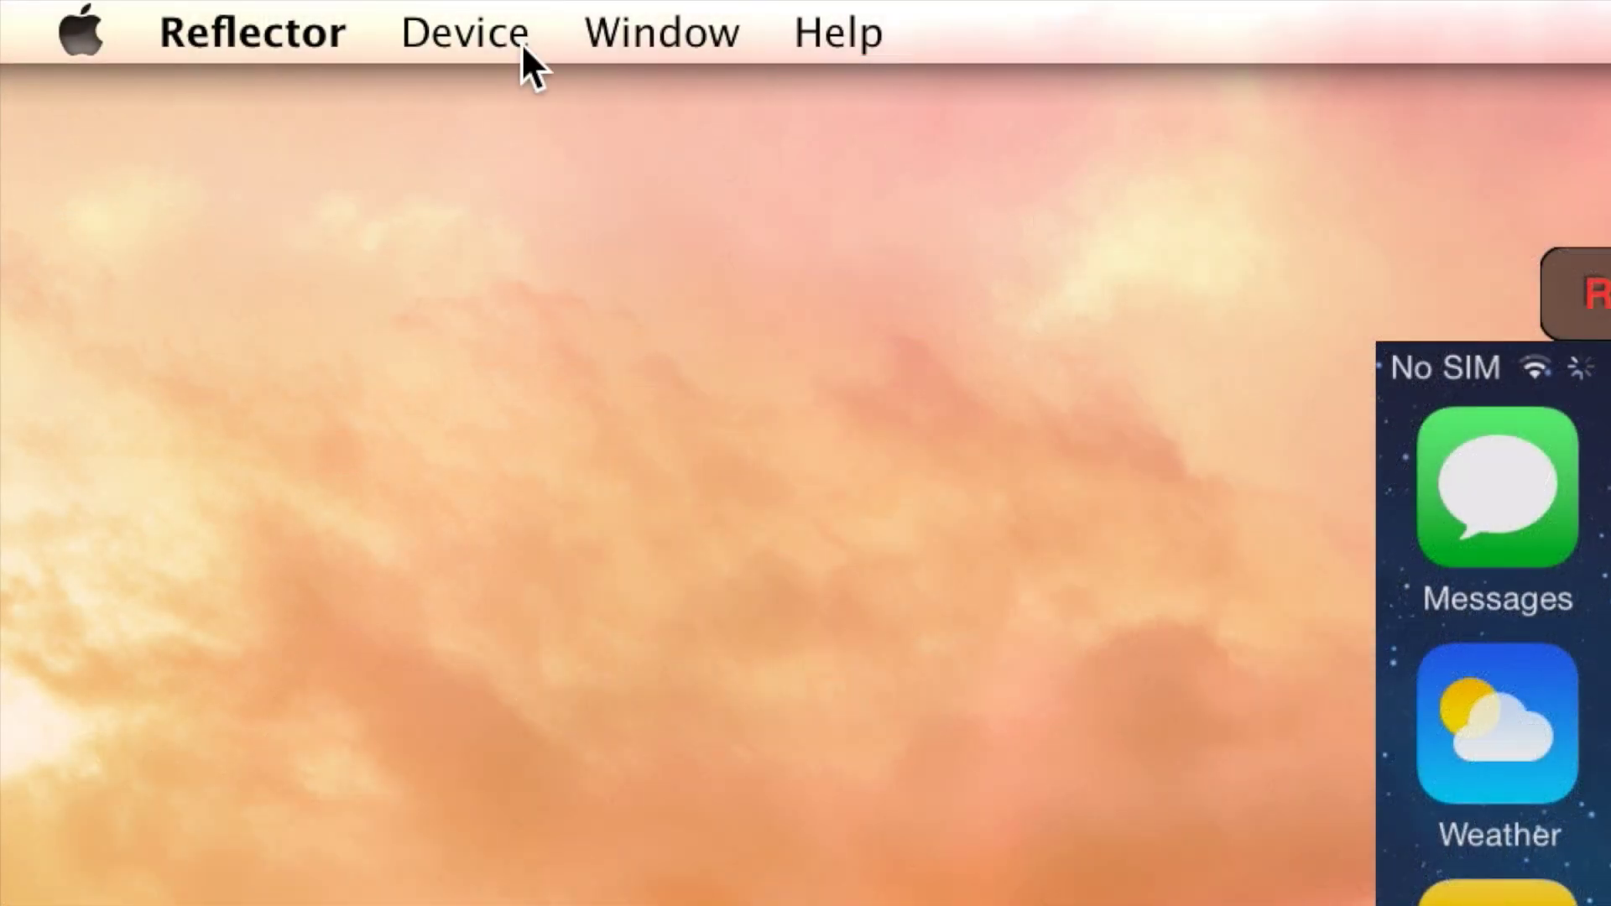
- Stop the device recording and save it to the Desktop as ReflectorRecording
click(521, 39)
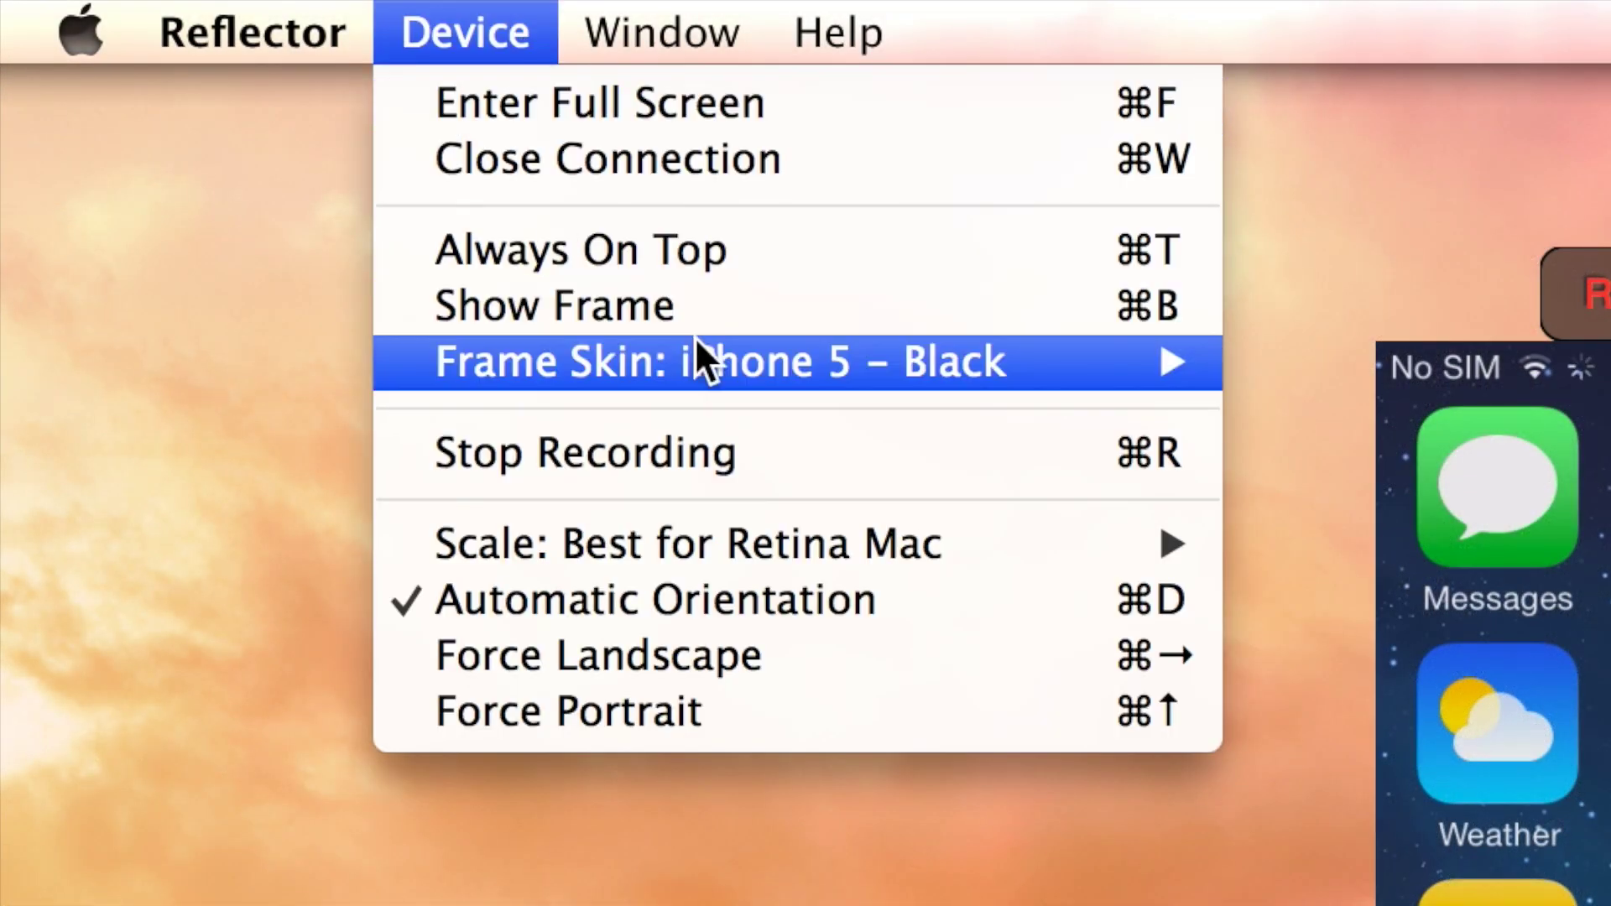
click(927, 463)
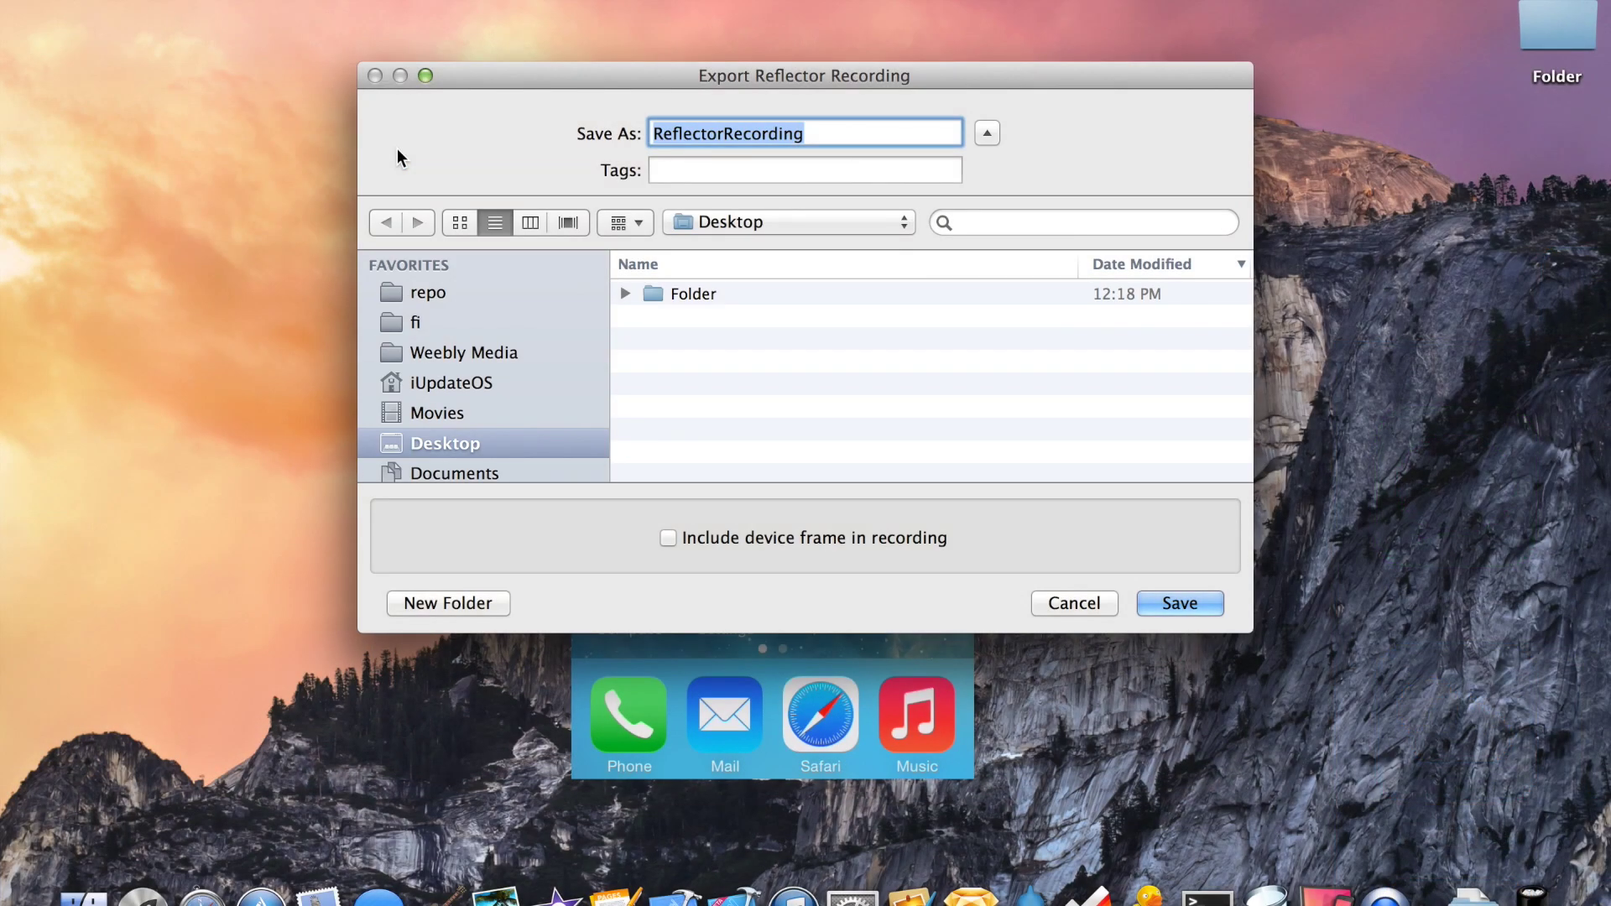
key(Return)
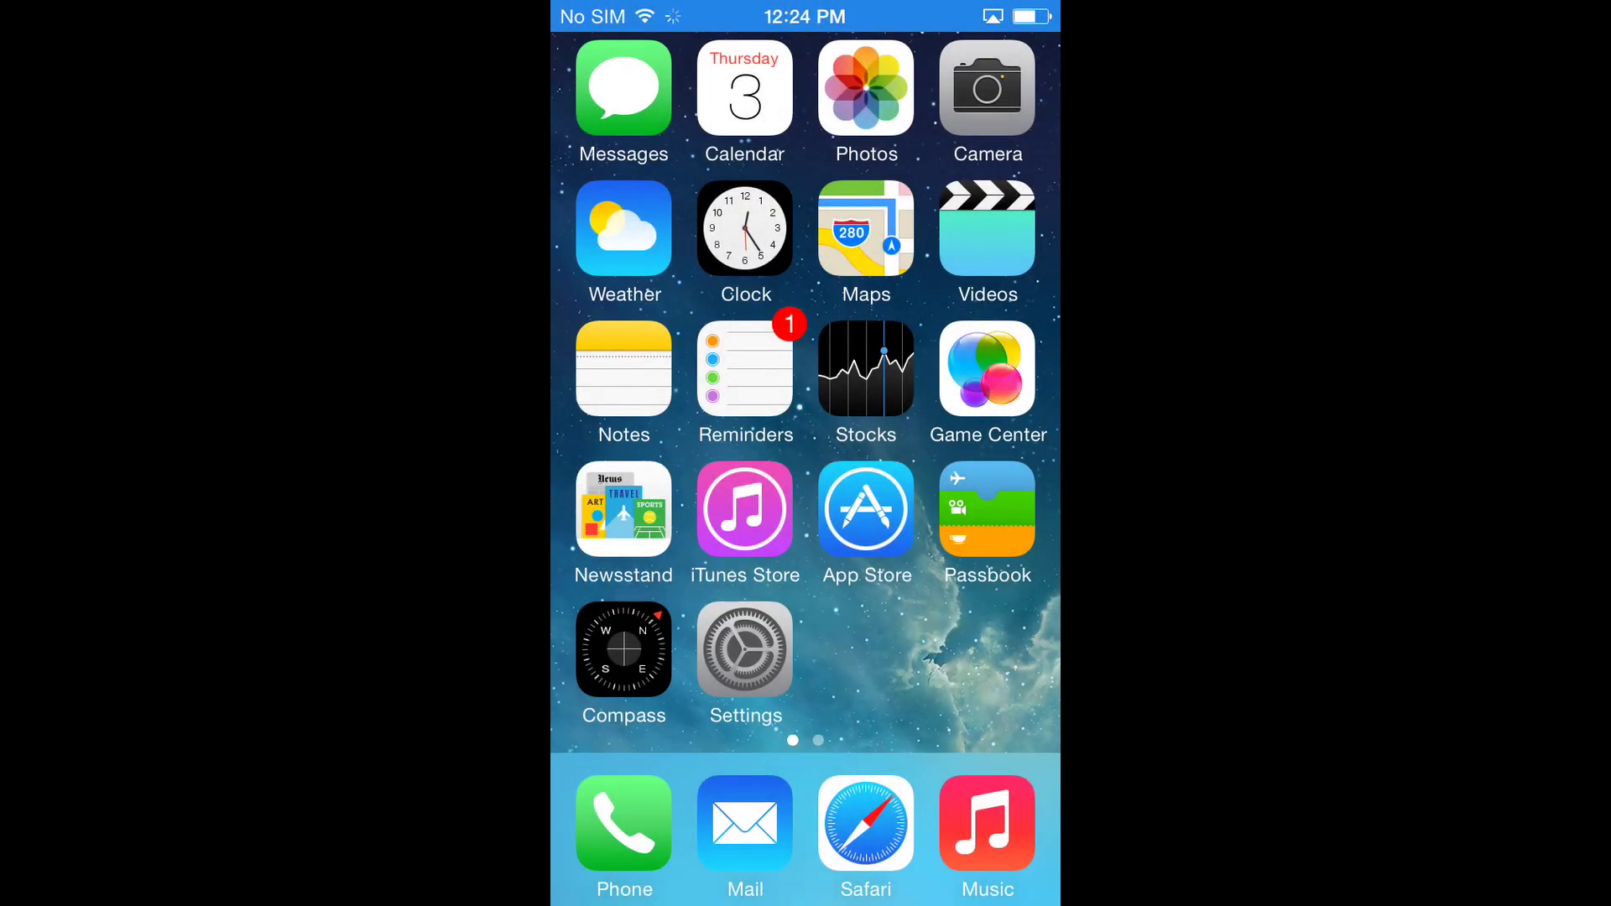
- Open the iPhone's Settings, look through the whole list and return to the home screen
click(745, 648)
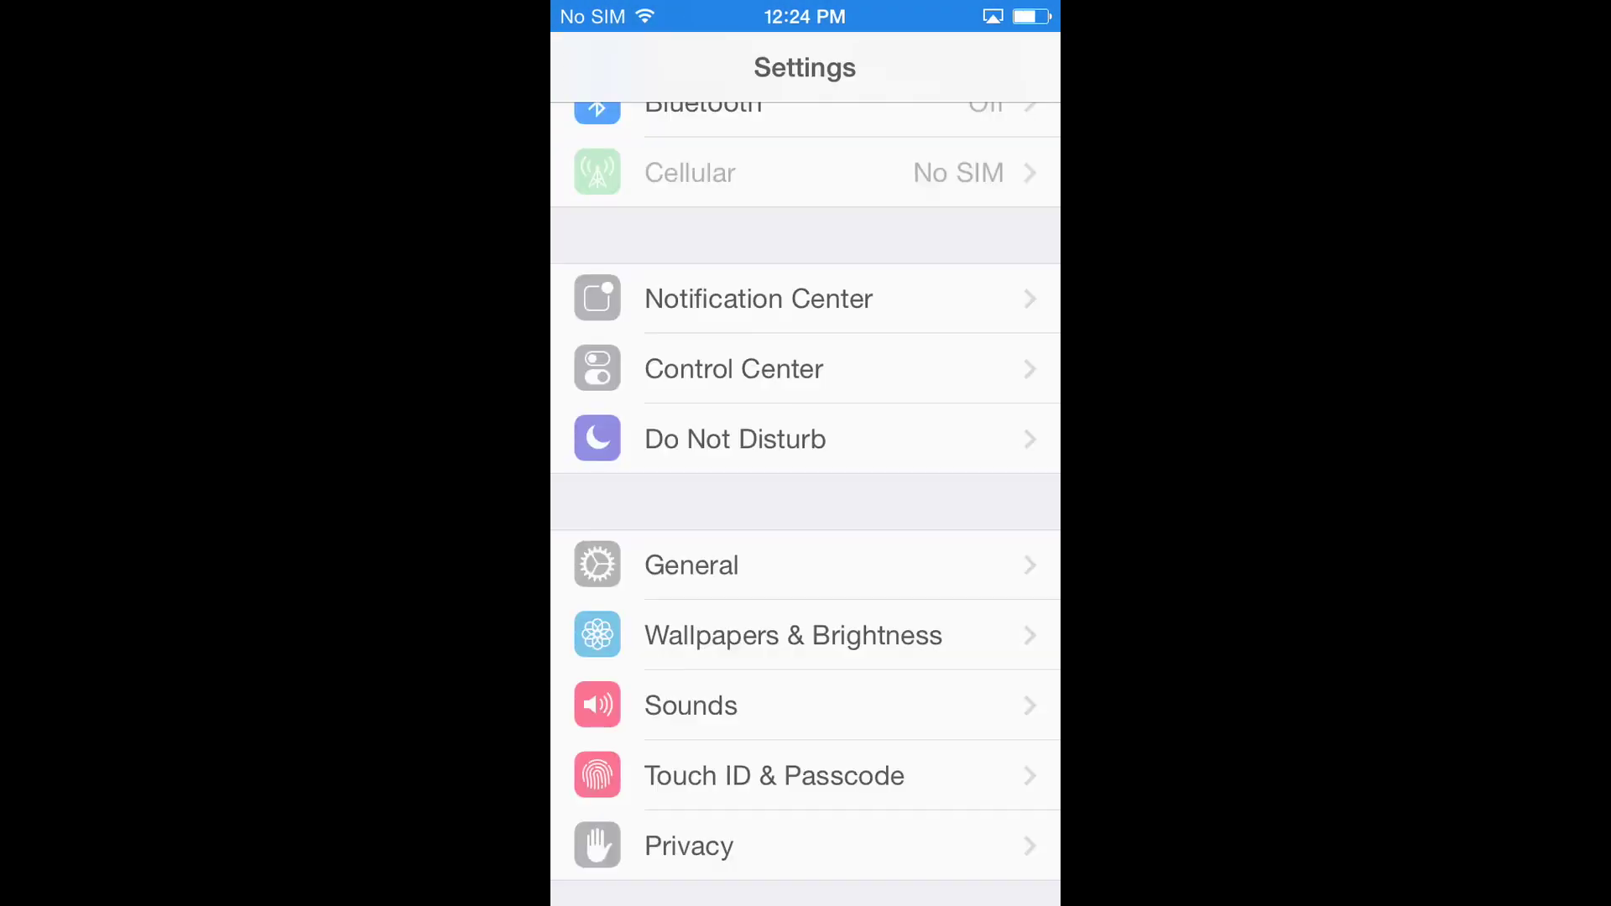
scroll(806, 503, down, 10)
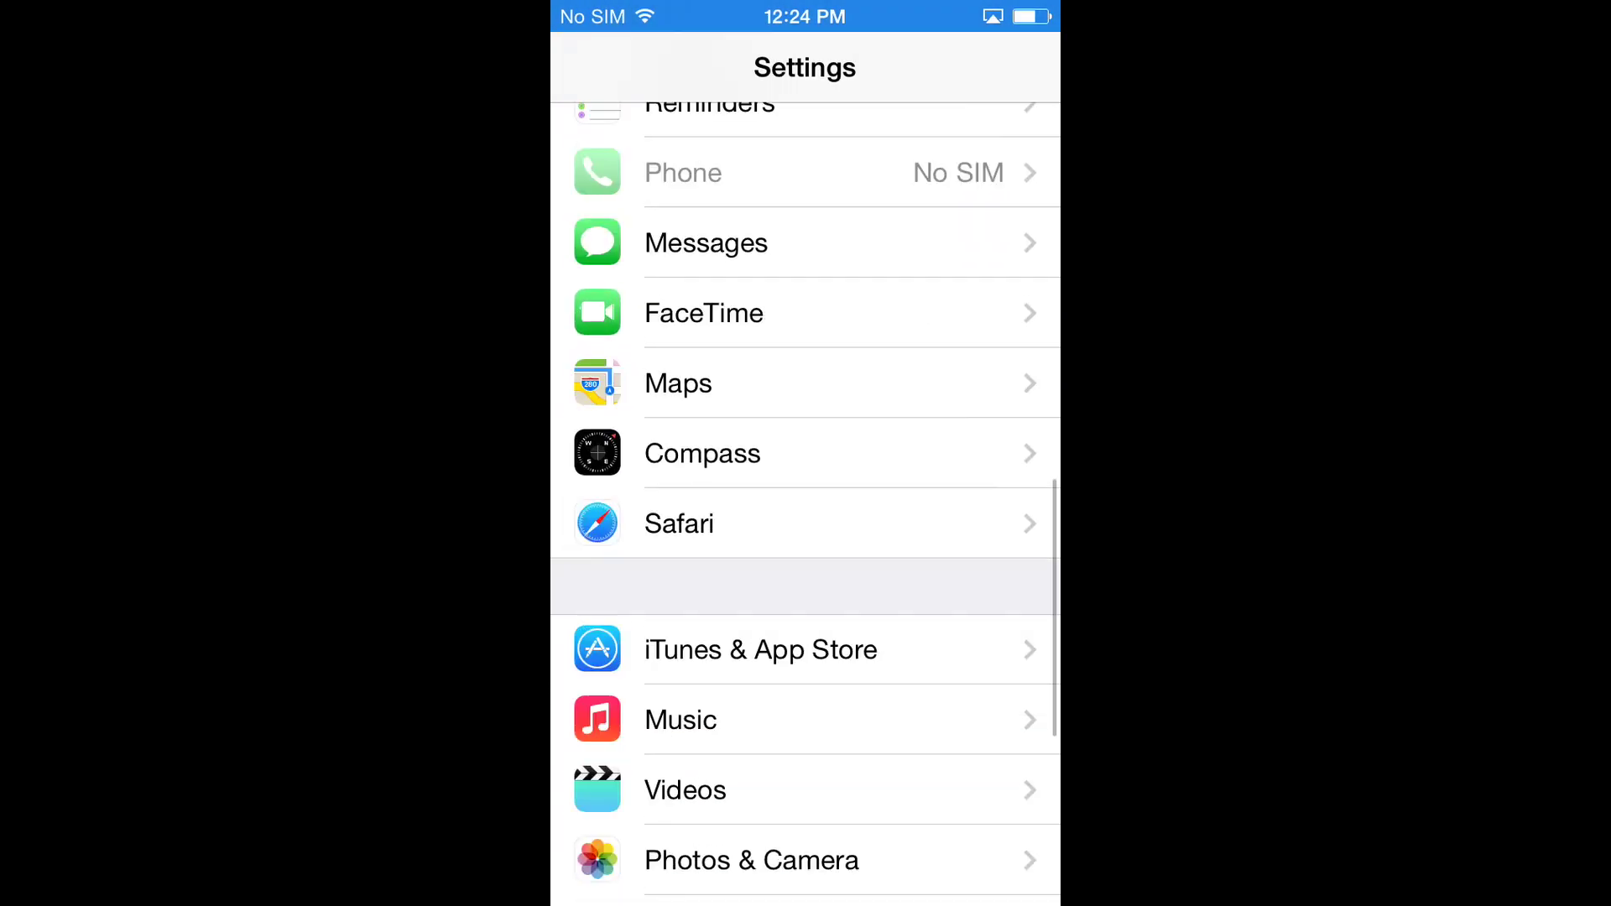
scroll(805, 504, down, 5)
scroll(806, 503, up, 10)
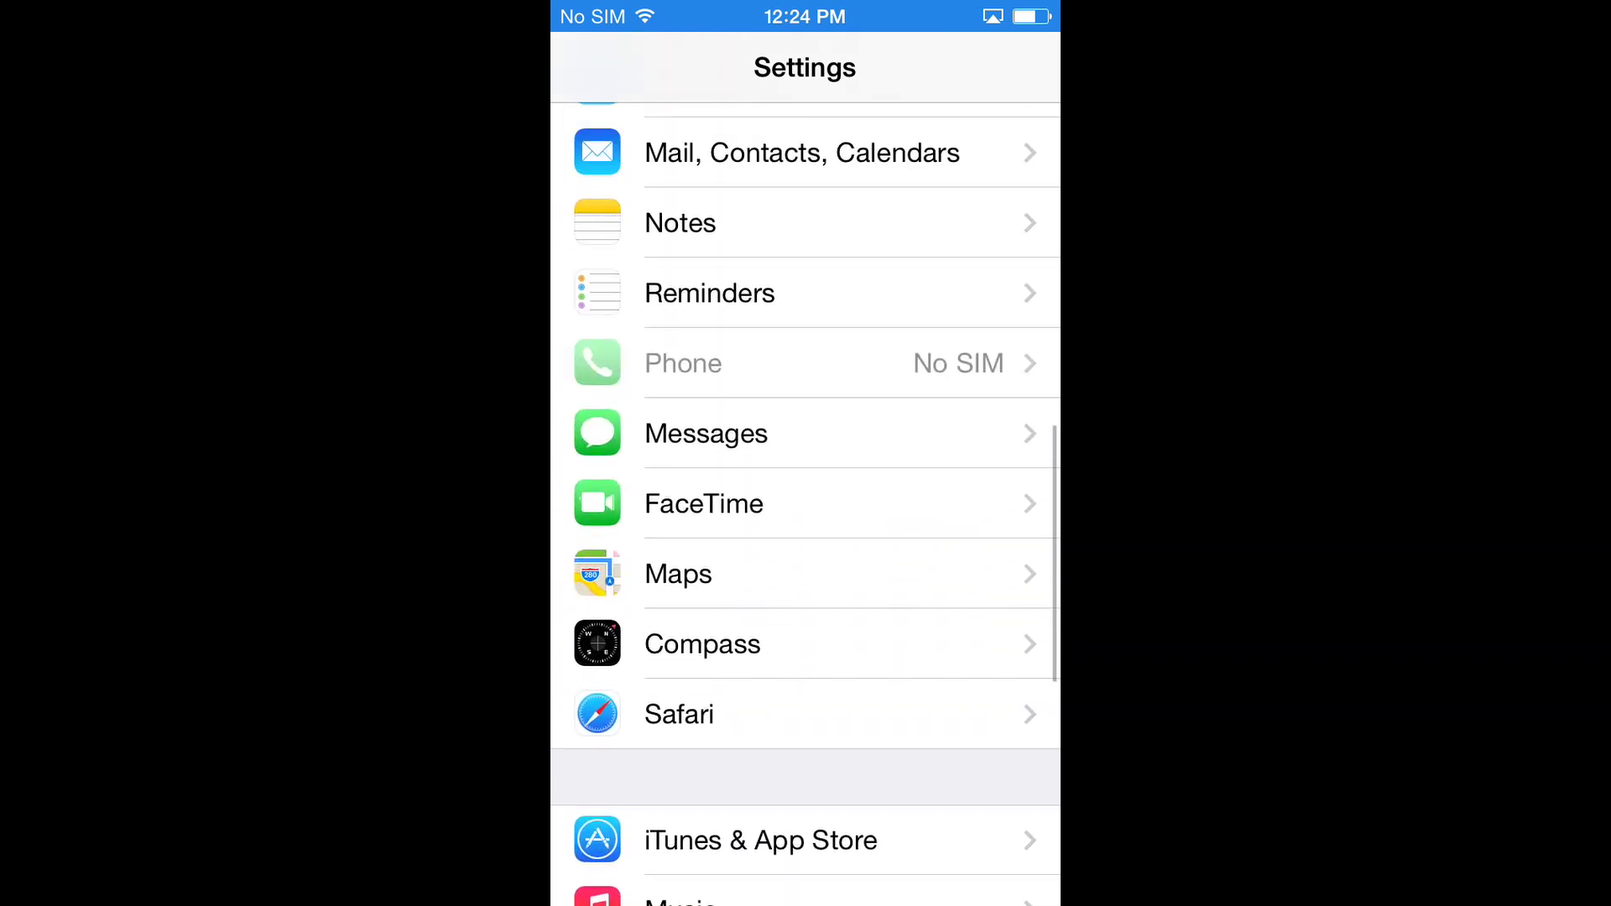
scroll(806, 504, up, 10)
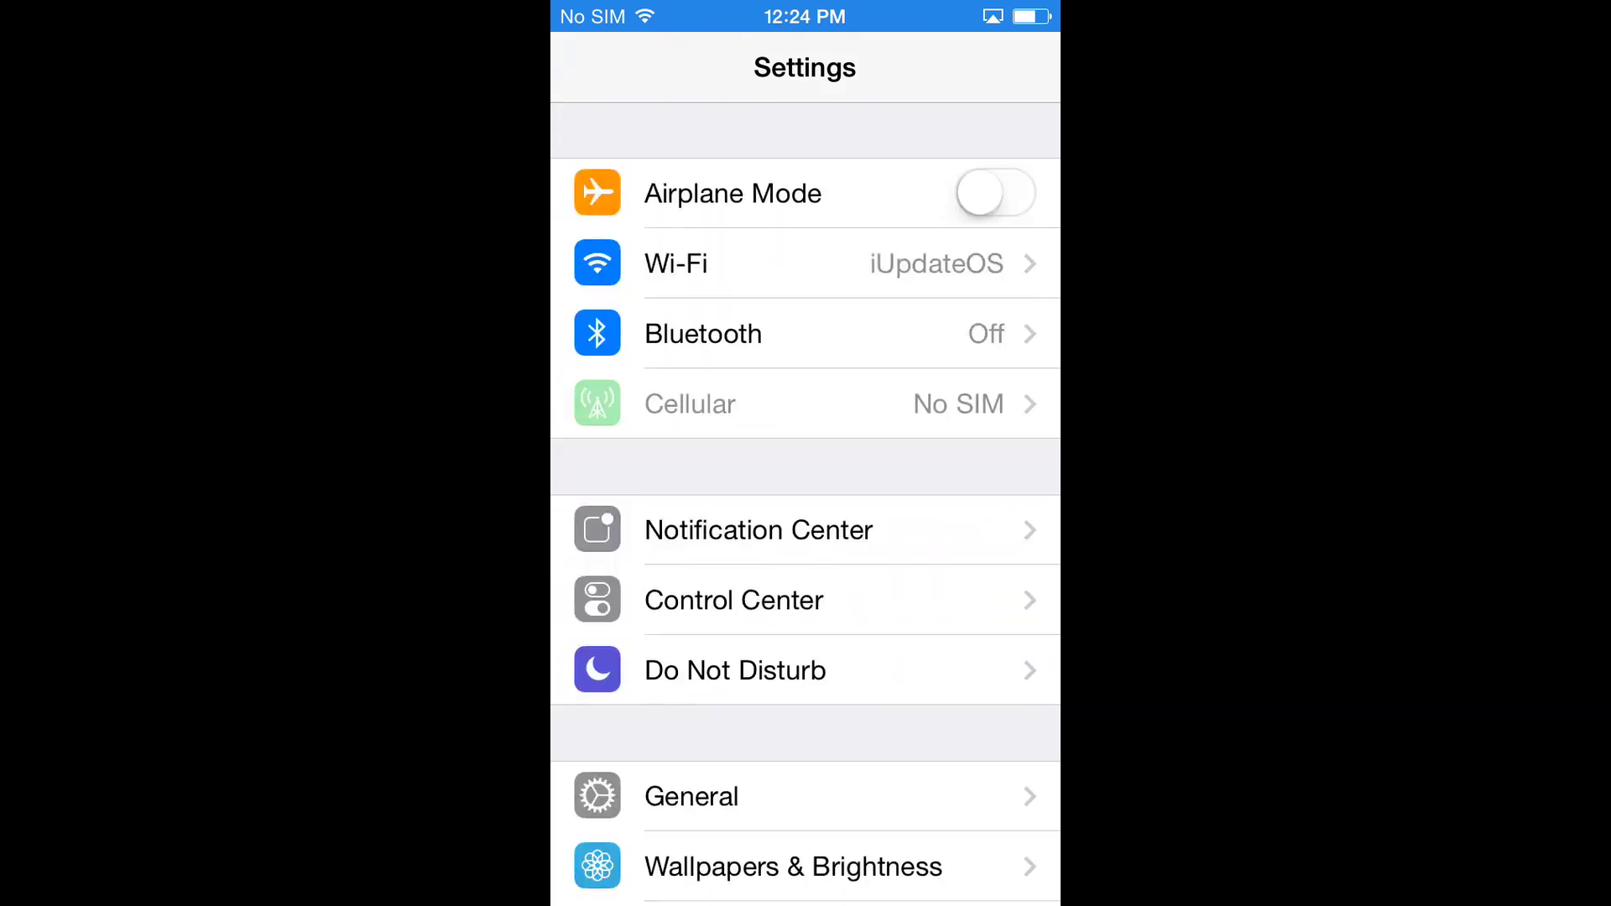
key(super+shift+h)
- Open the App Store, browse Best New Apps, read through the 120 Sports page and return to Featured
click(867, 504)
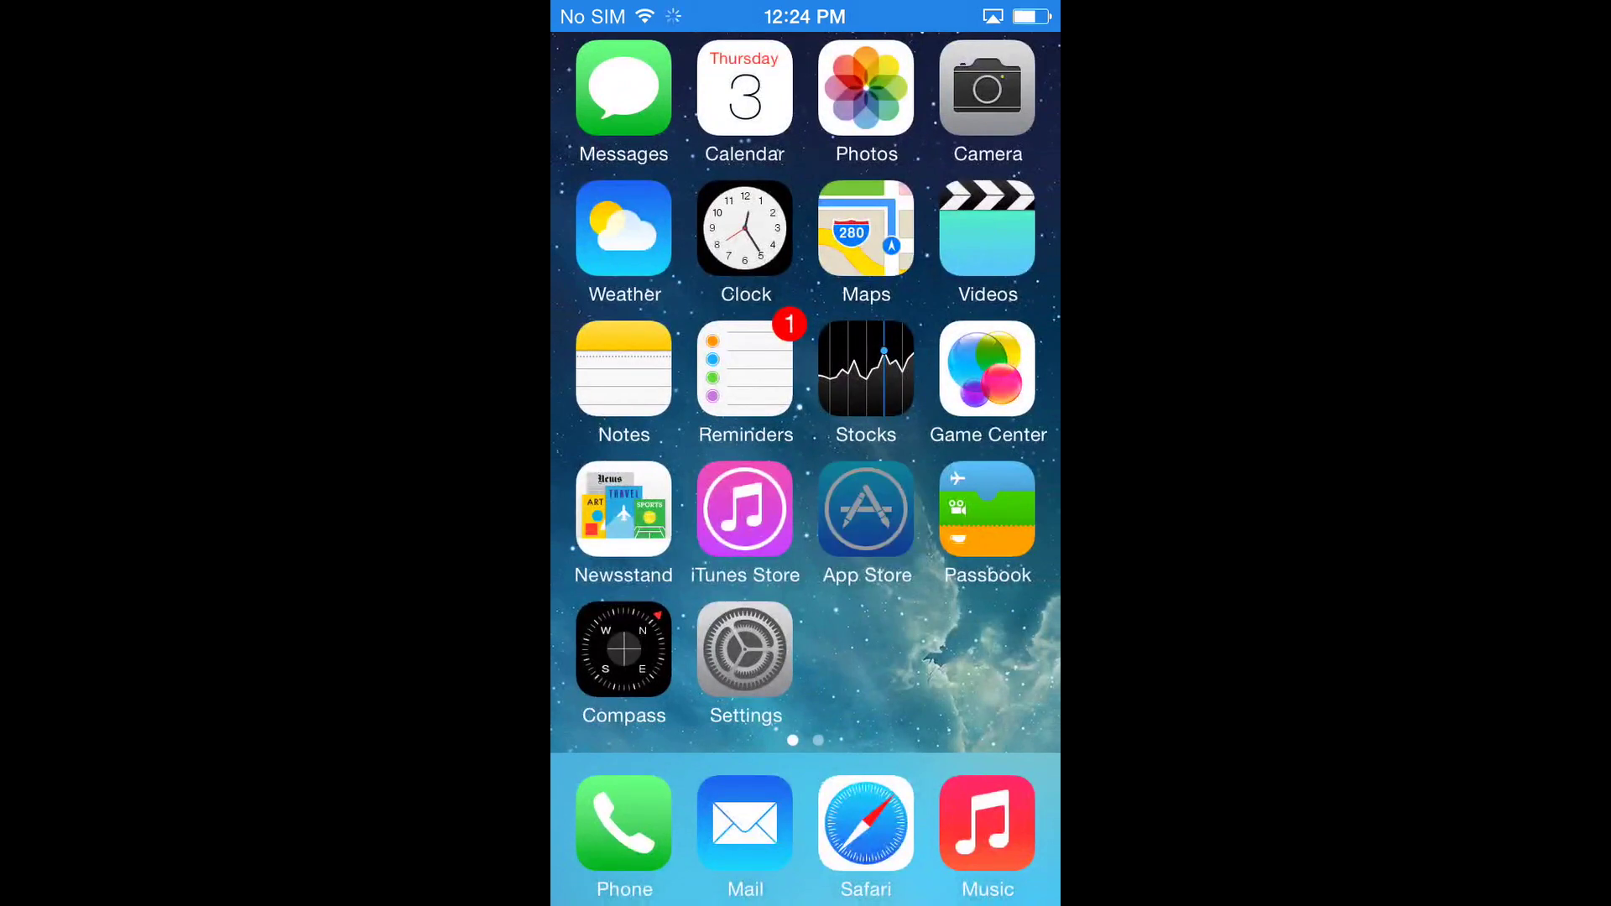
scroll(806, 486, right, 5)
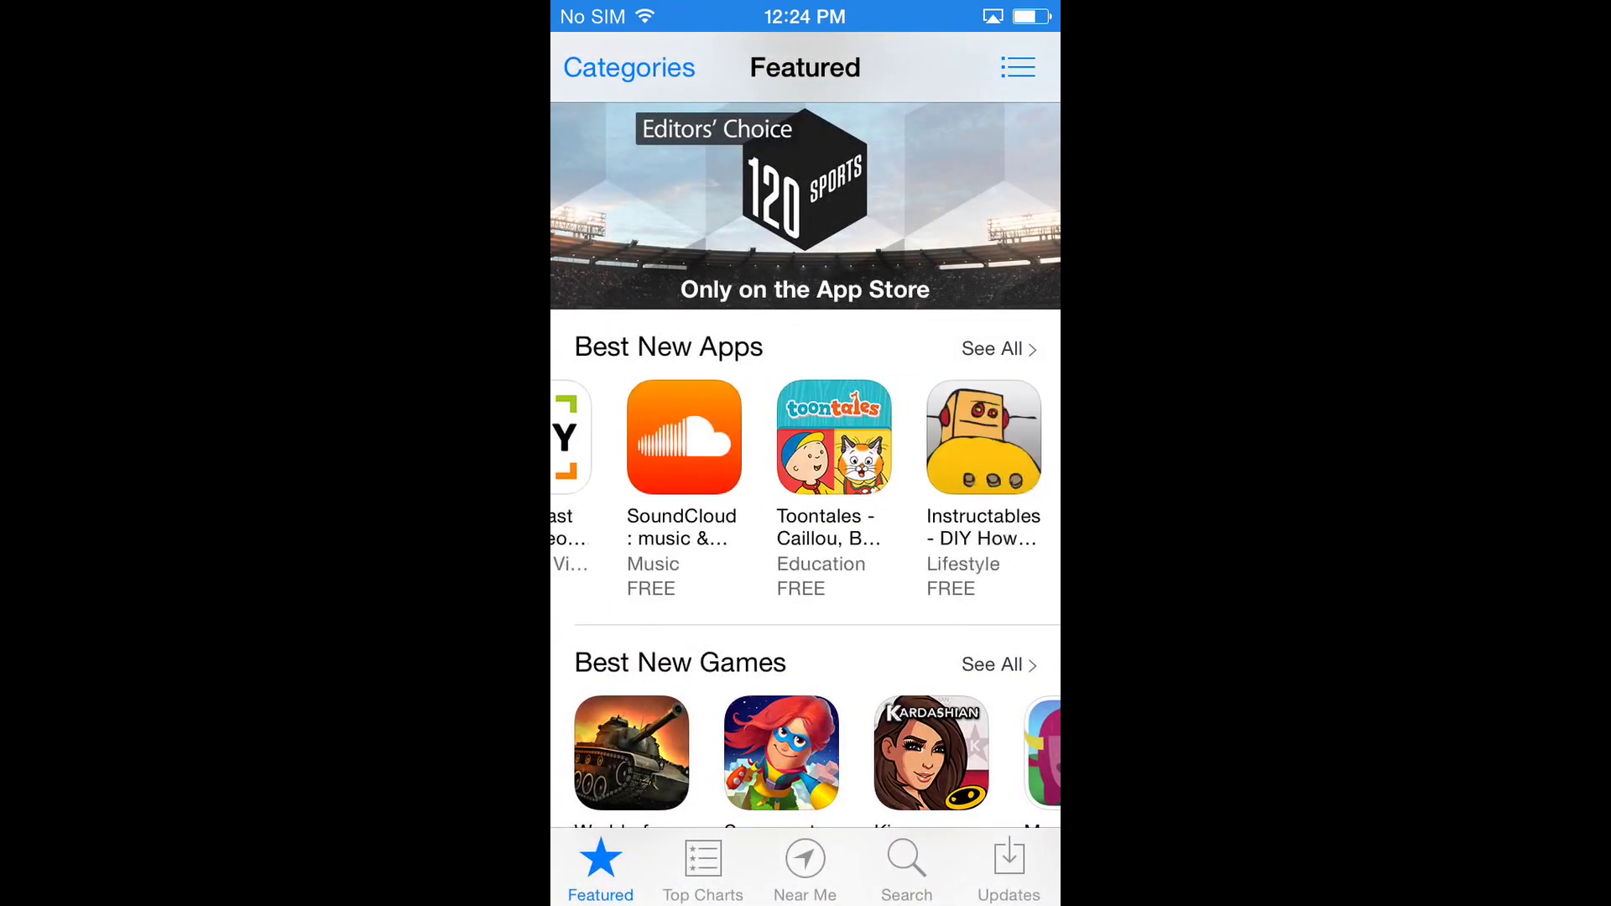
click(806, 205)
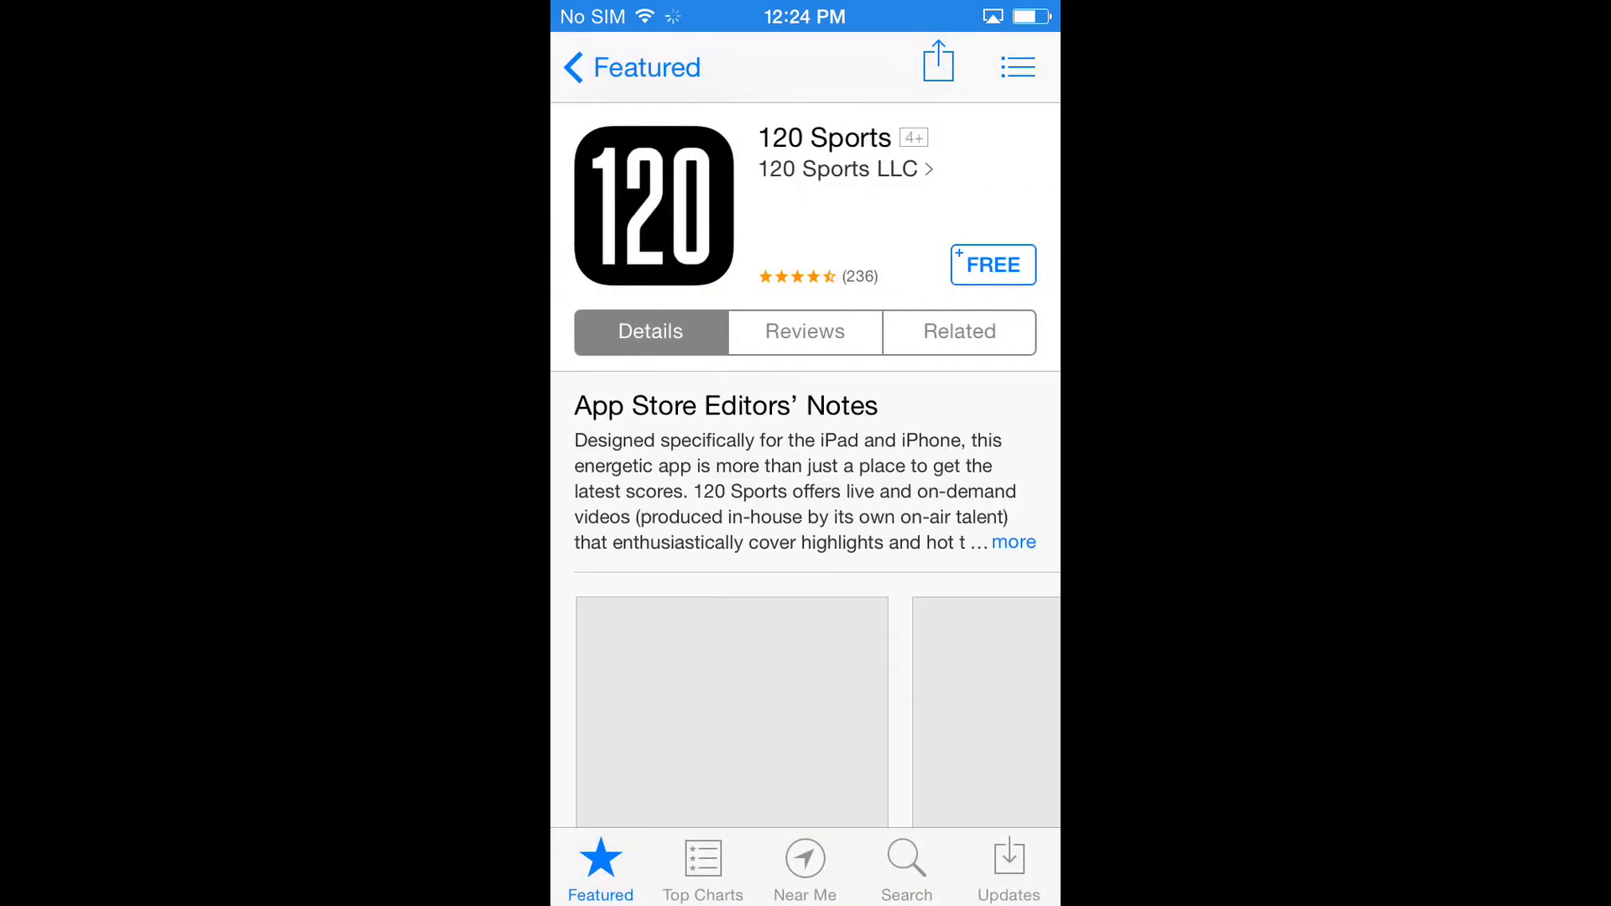
scroll(806, 503, down, 10)
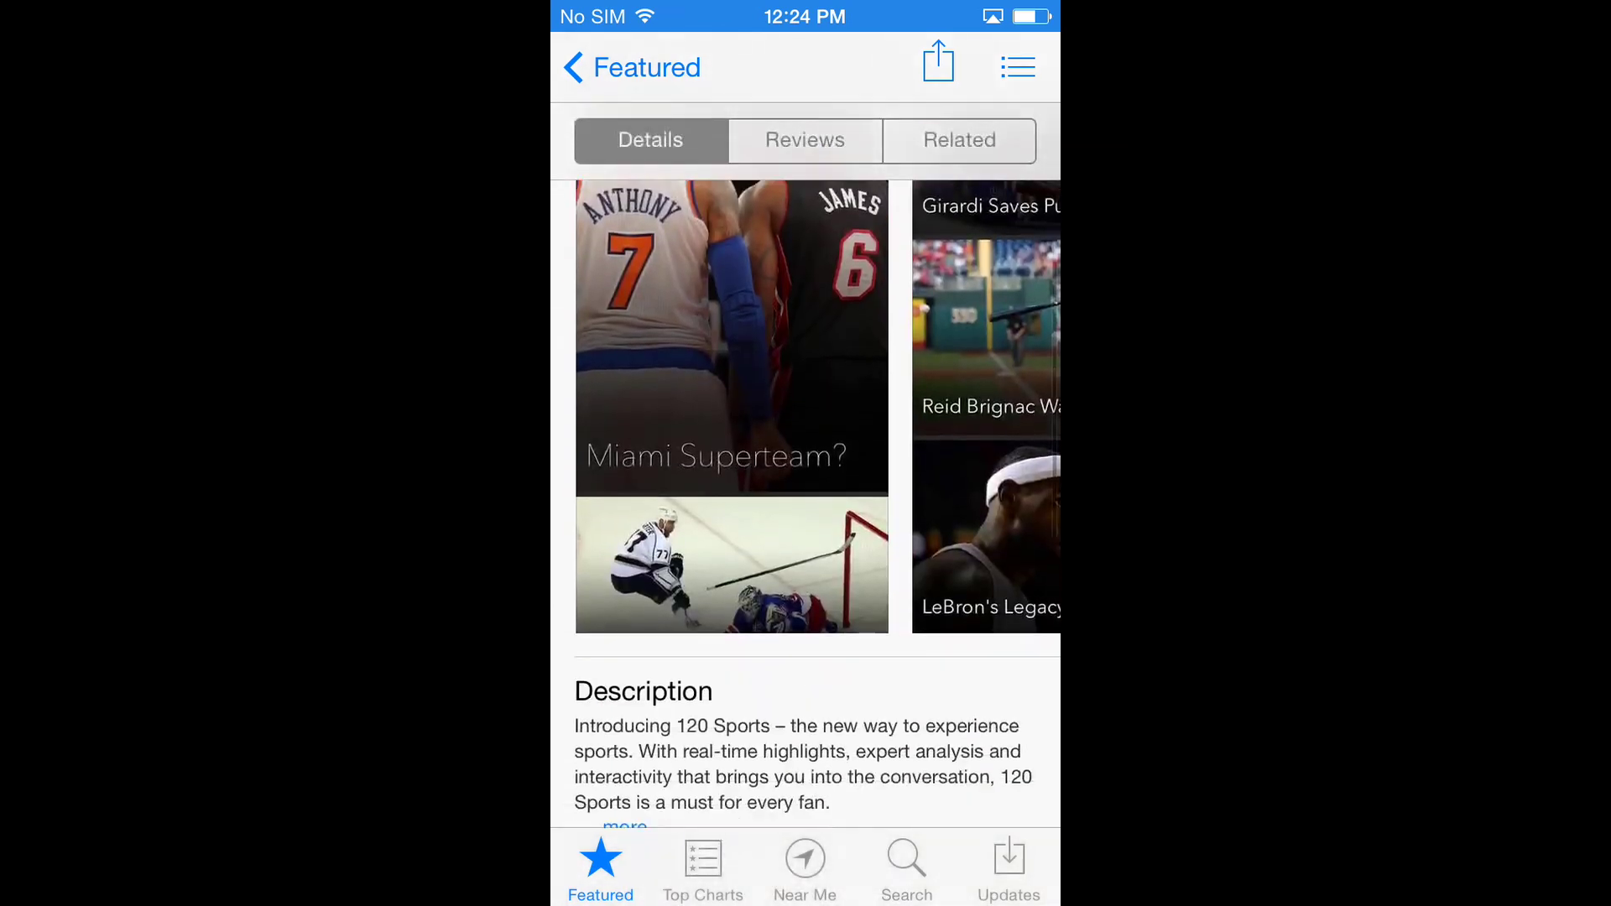
scroll(806, 504, up, 7)
scroll(805, 504, up, 5)
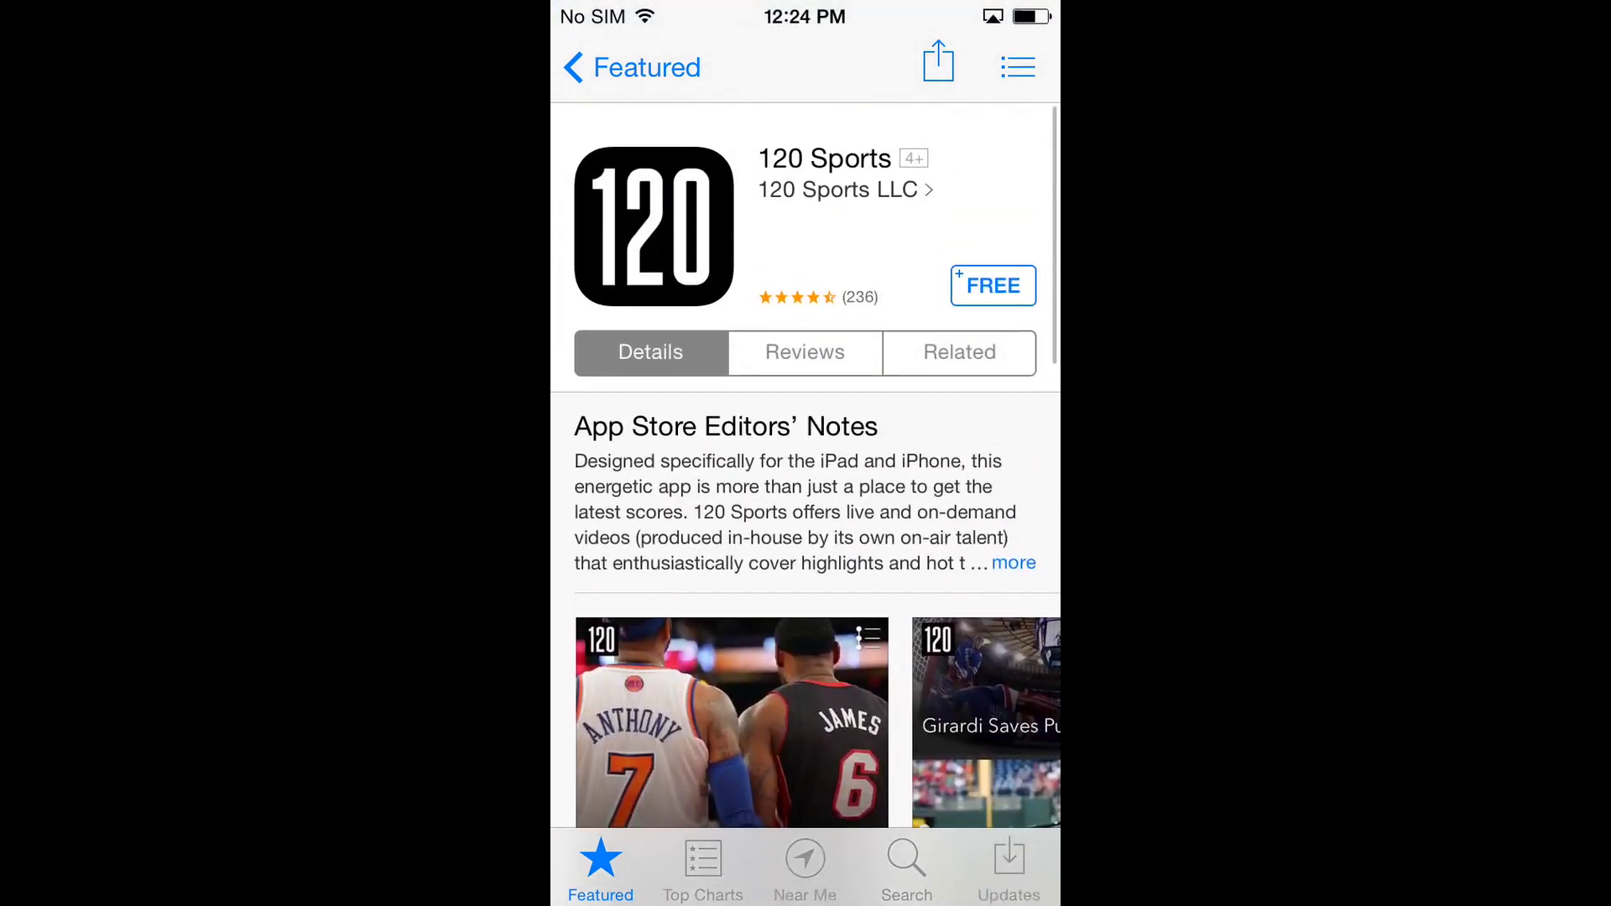
click(631, 67)
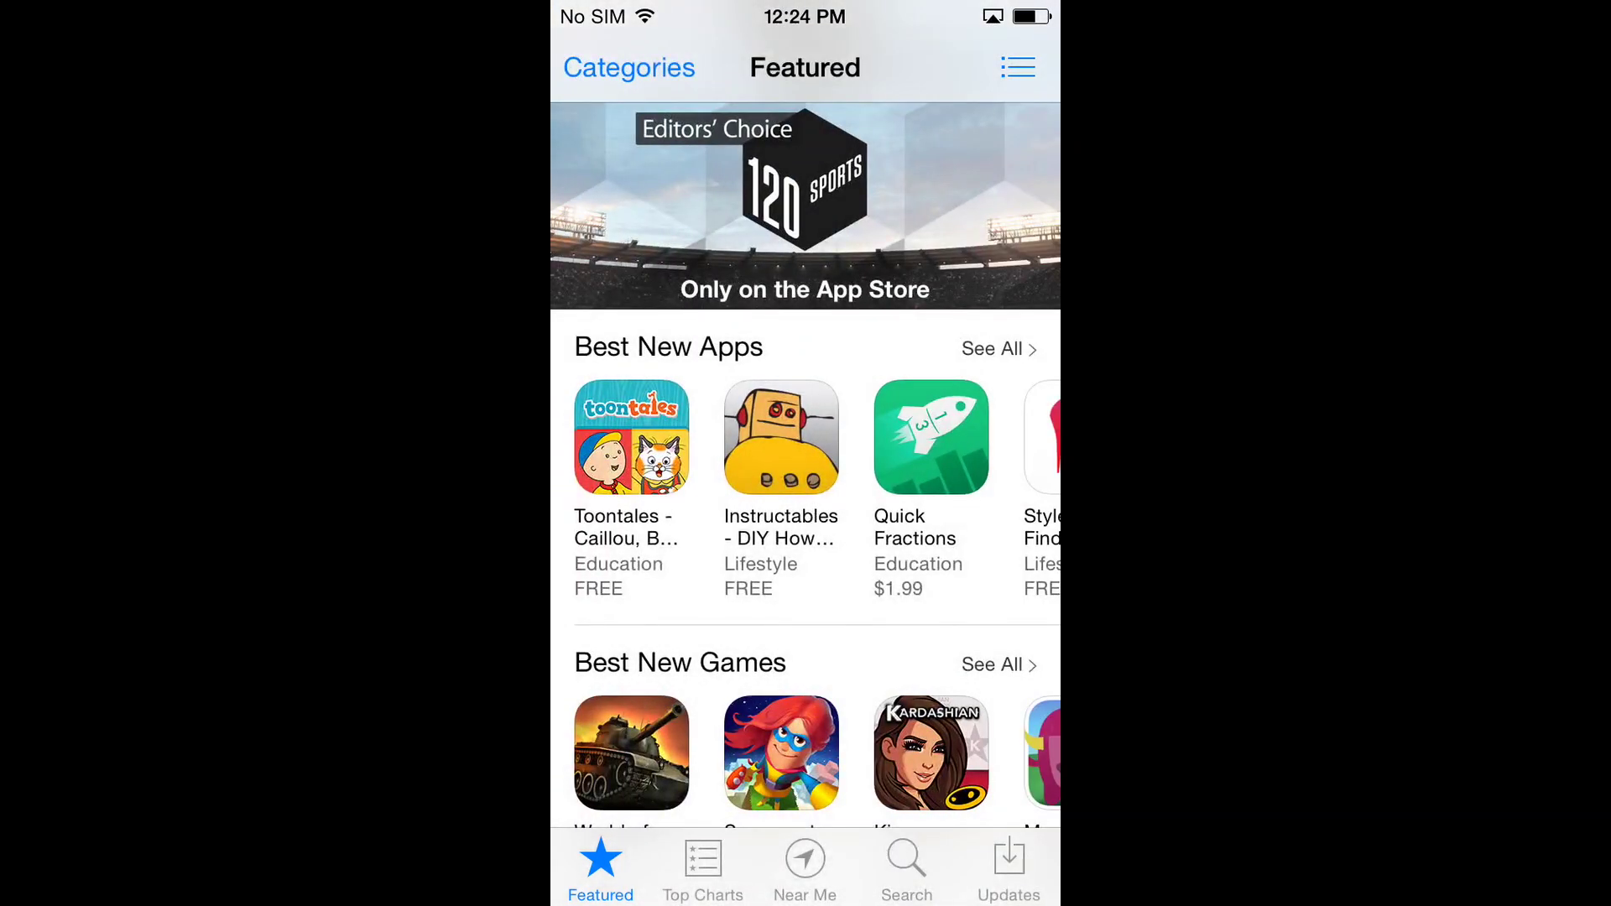
- View the Quick Fractions app page down to its screenshots and go back to Featured
click(930, 437)
scroll(806, 587, down, 3)
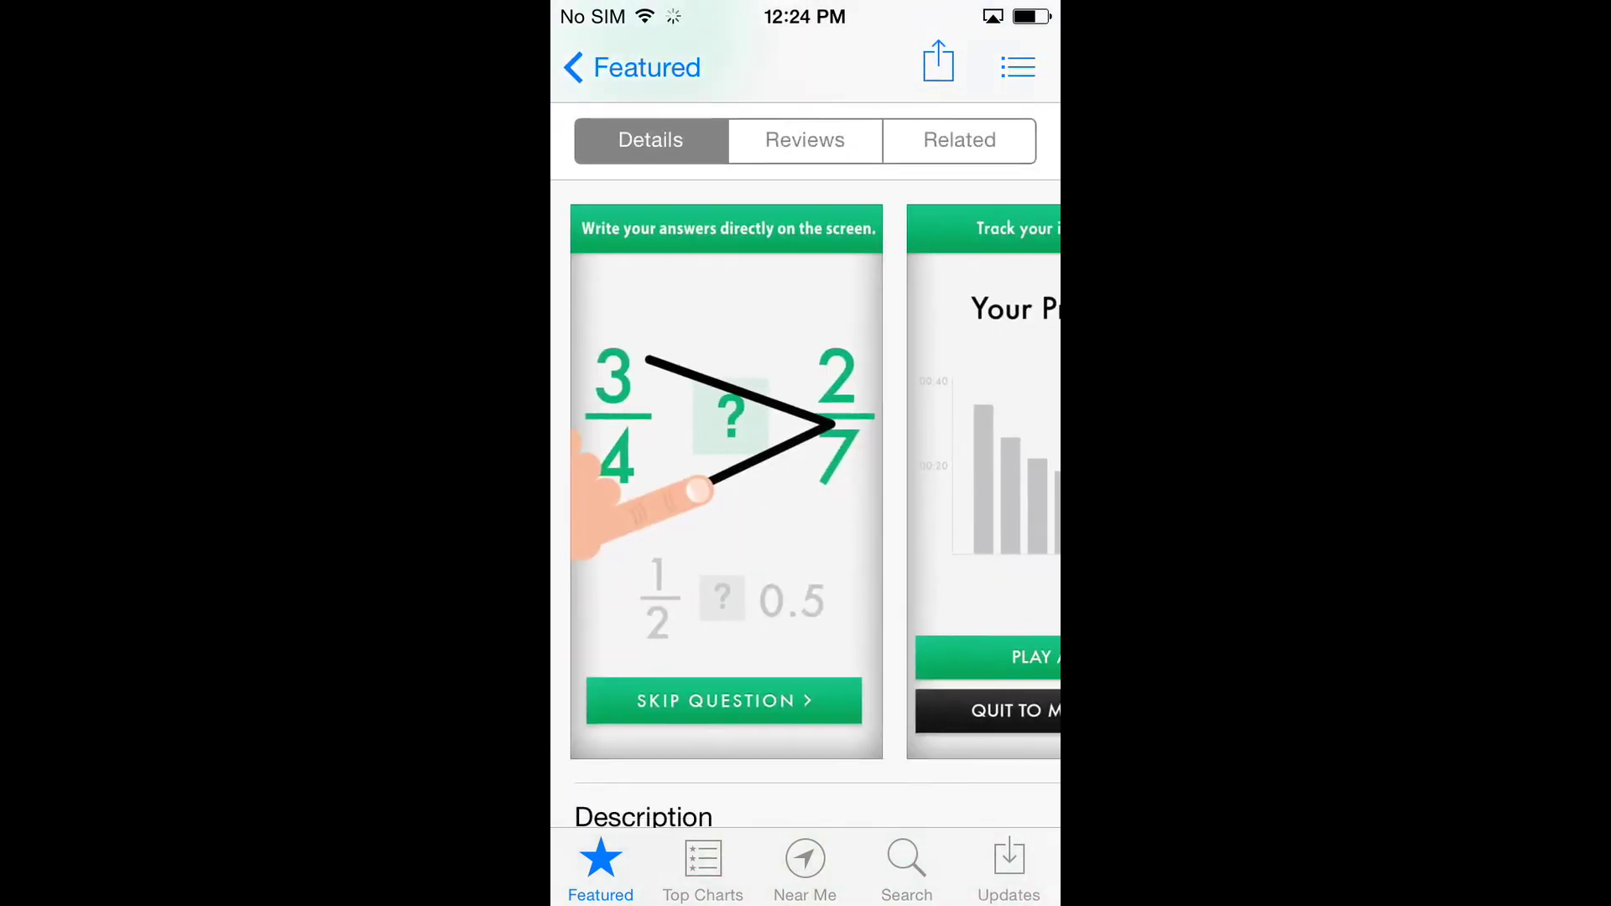
click(631, 68)
- Look at the App Store's Top Charts, Updates, Near Me and Featured sections, ending on the home screen
click(702, 868)
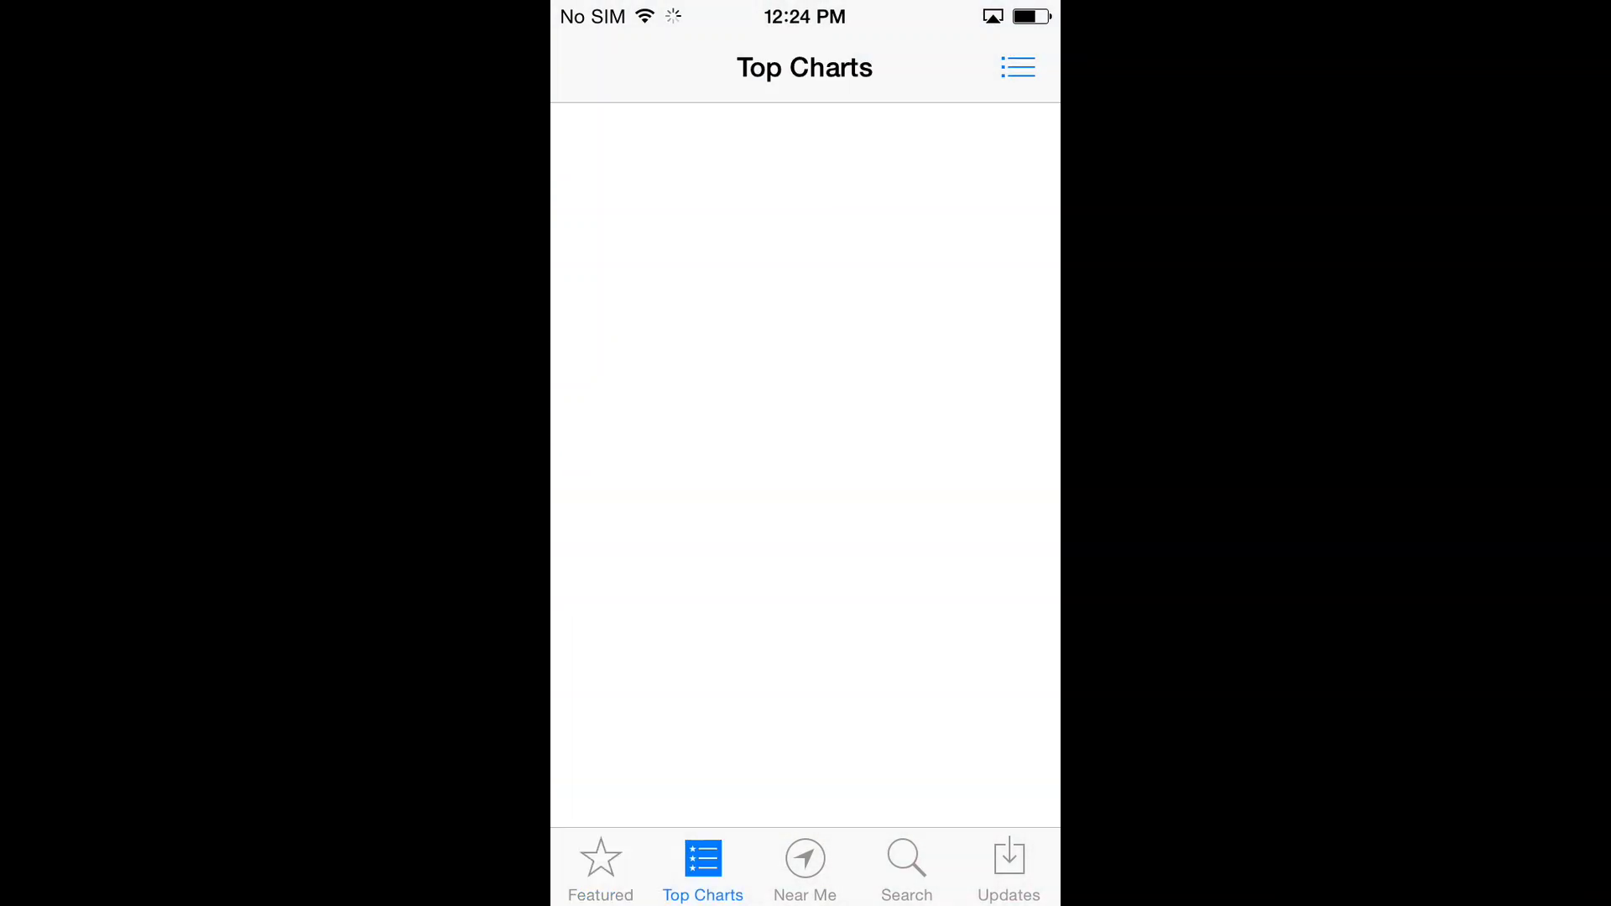
click(1008, 869)
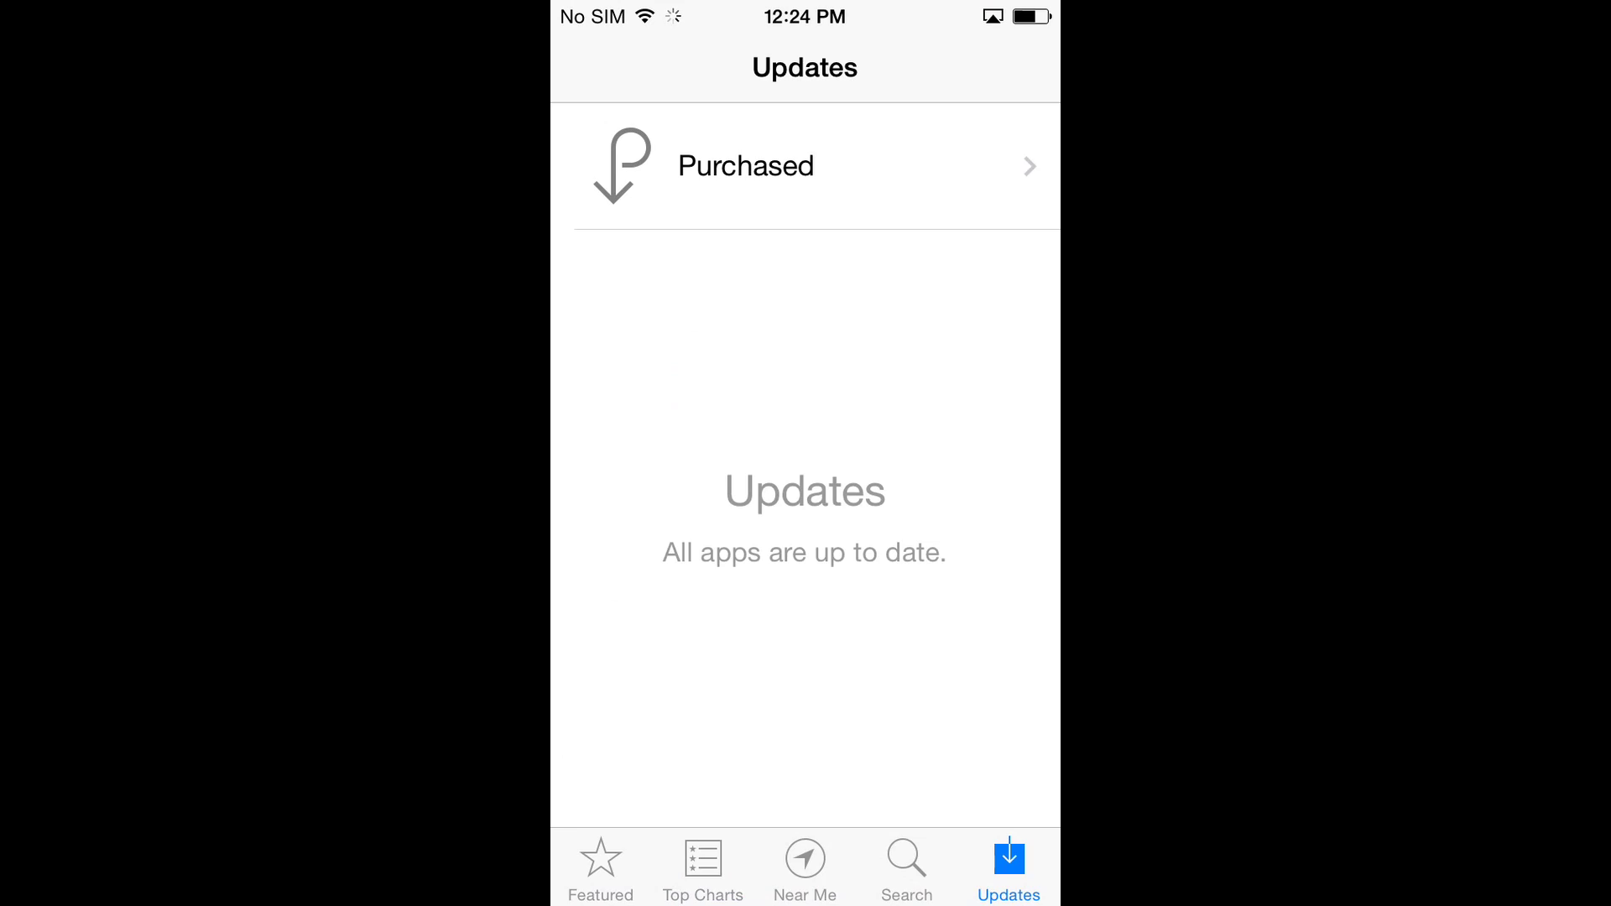
click(804, 869)
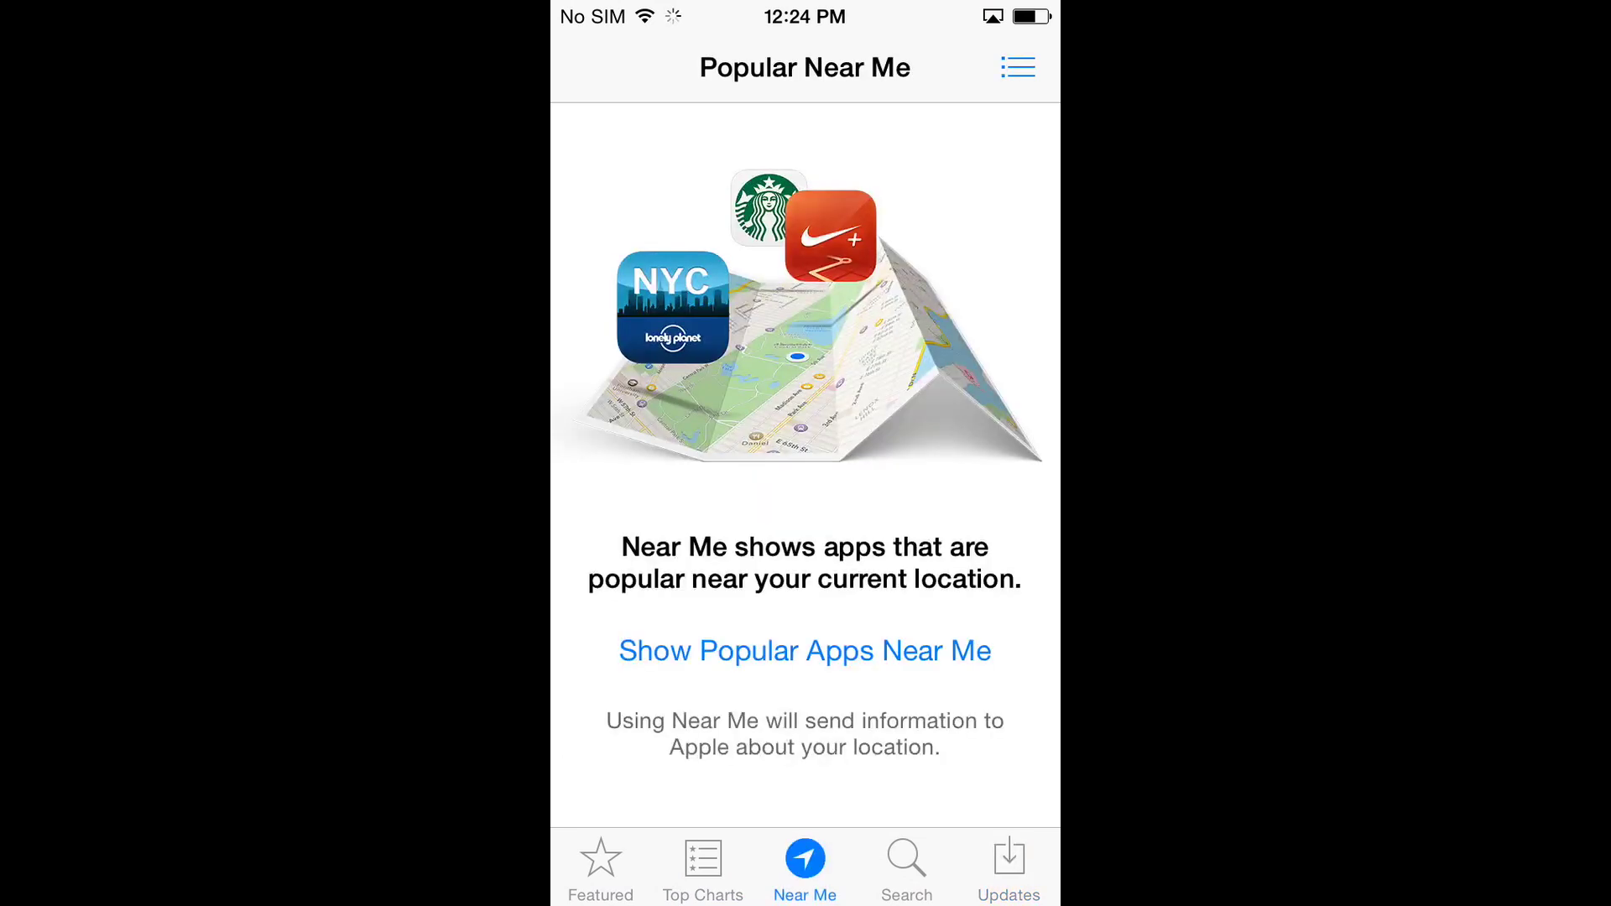
click(601, 868)
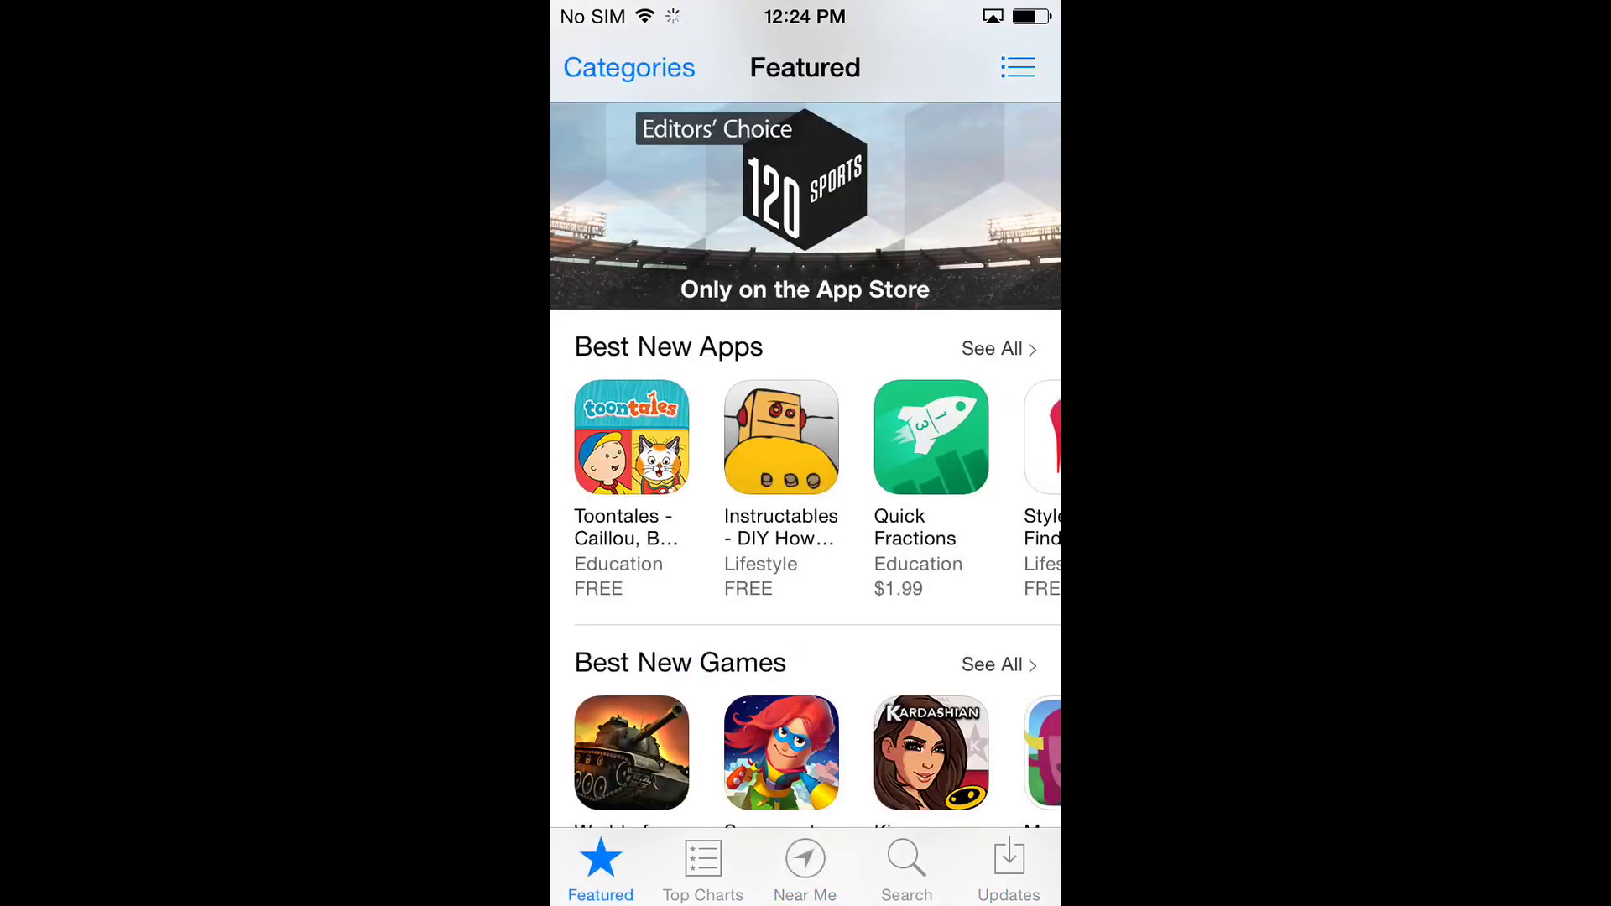
key(Home)
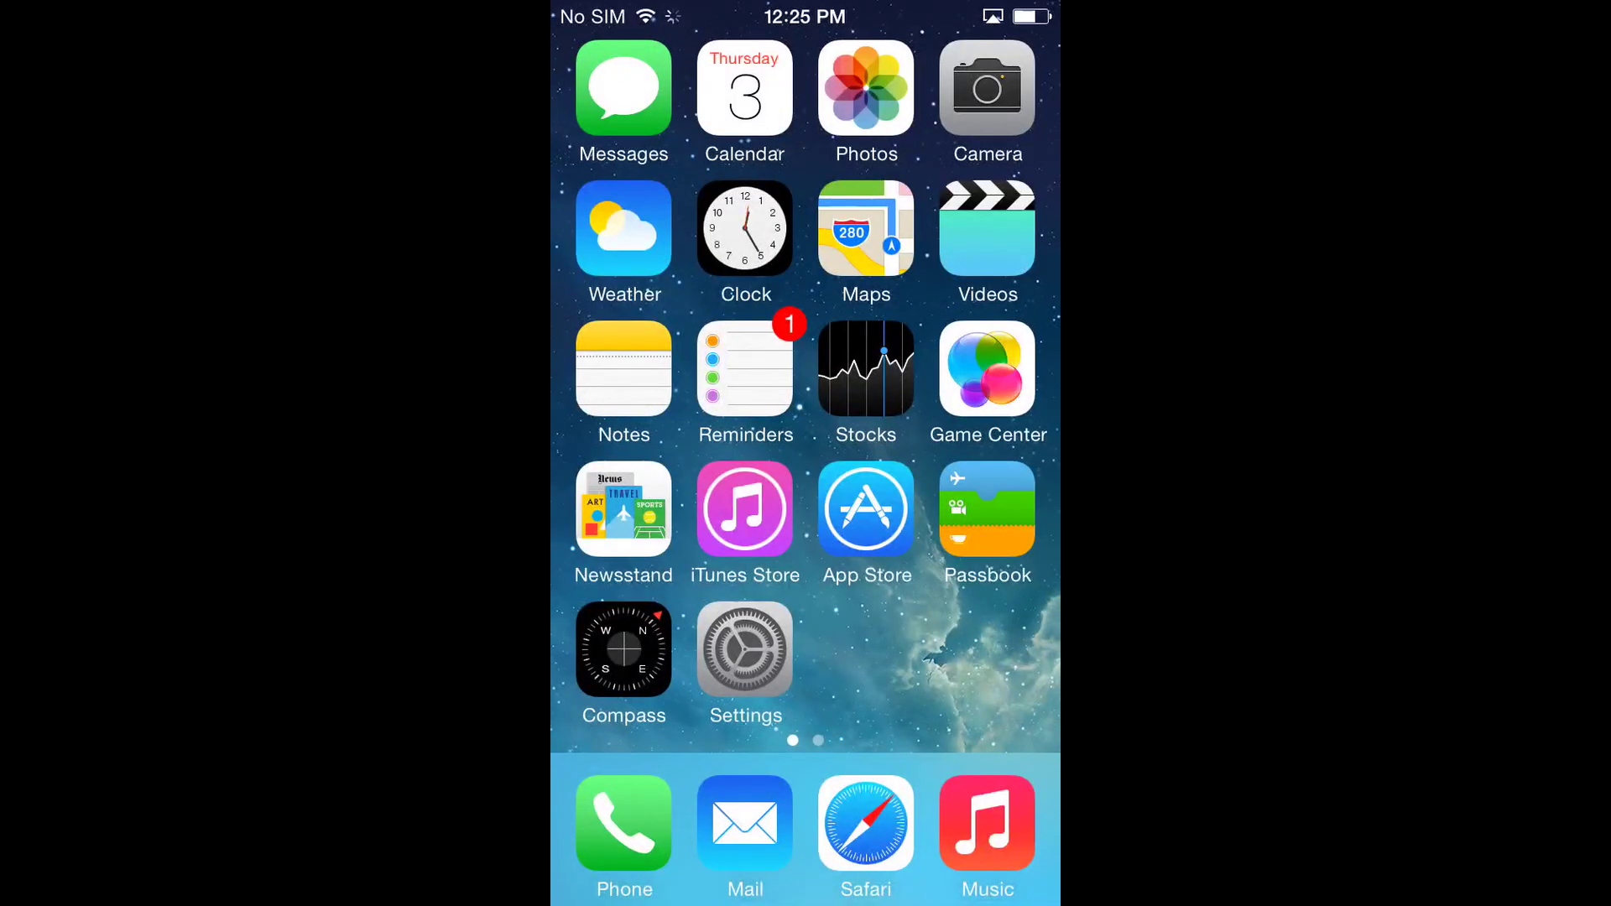
- View the iupdateos.com page in Safari and the movie library in Videos, returning to the home screen after each
click(866, 822)
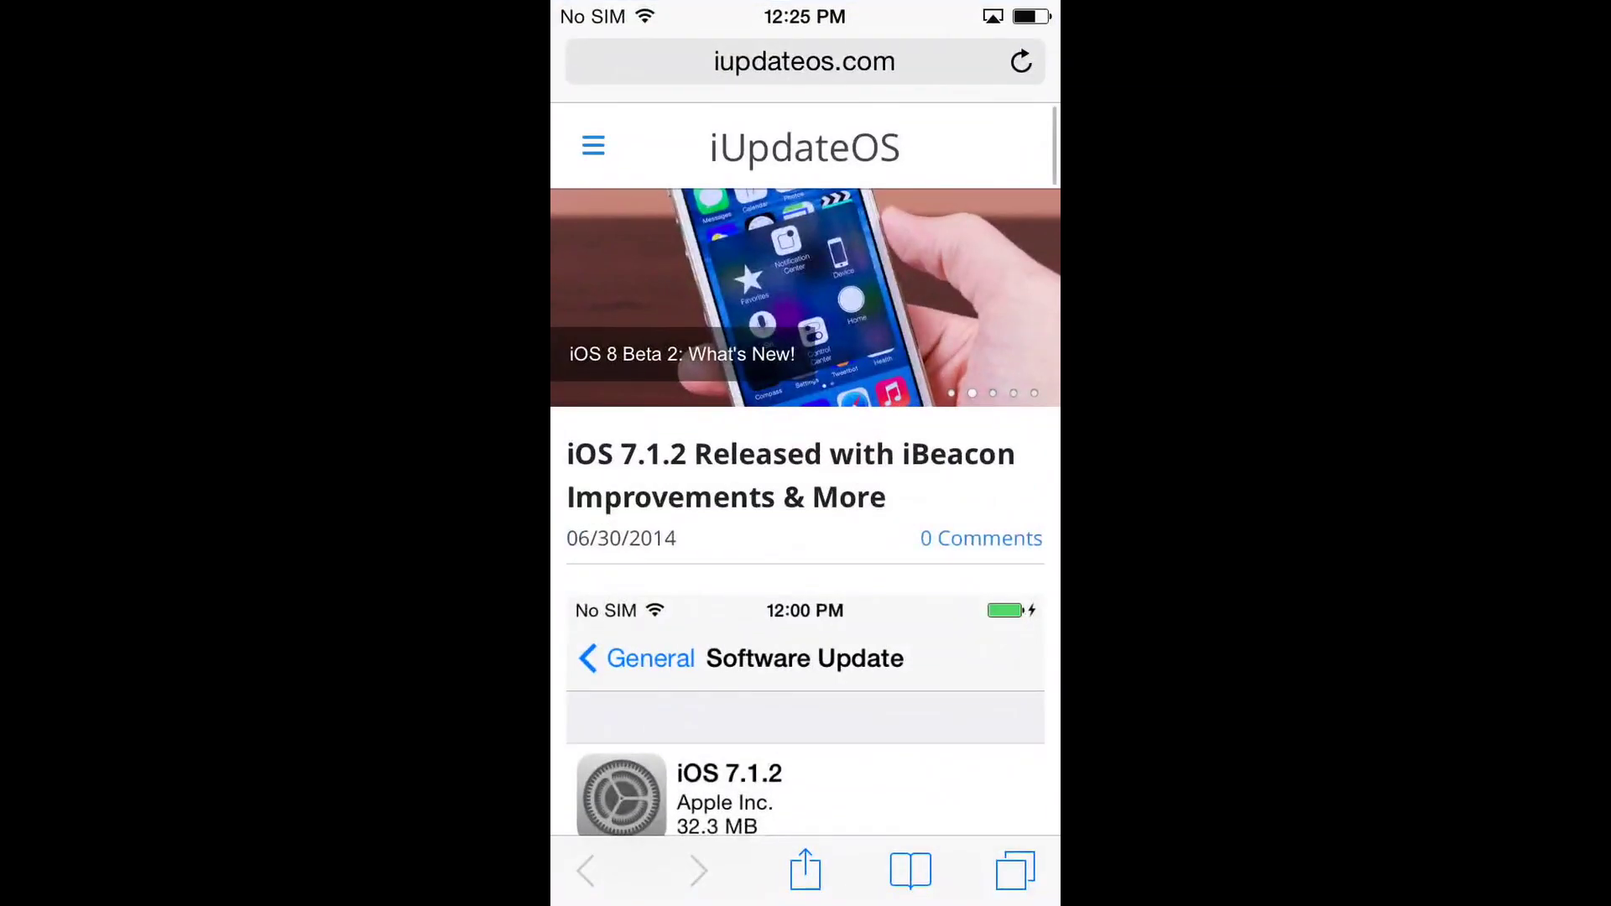
key(Home)
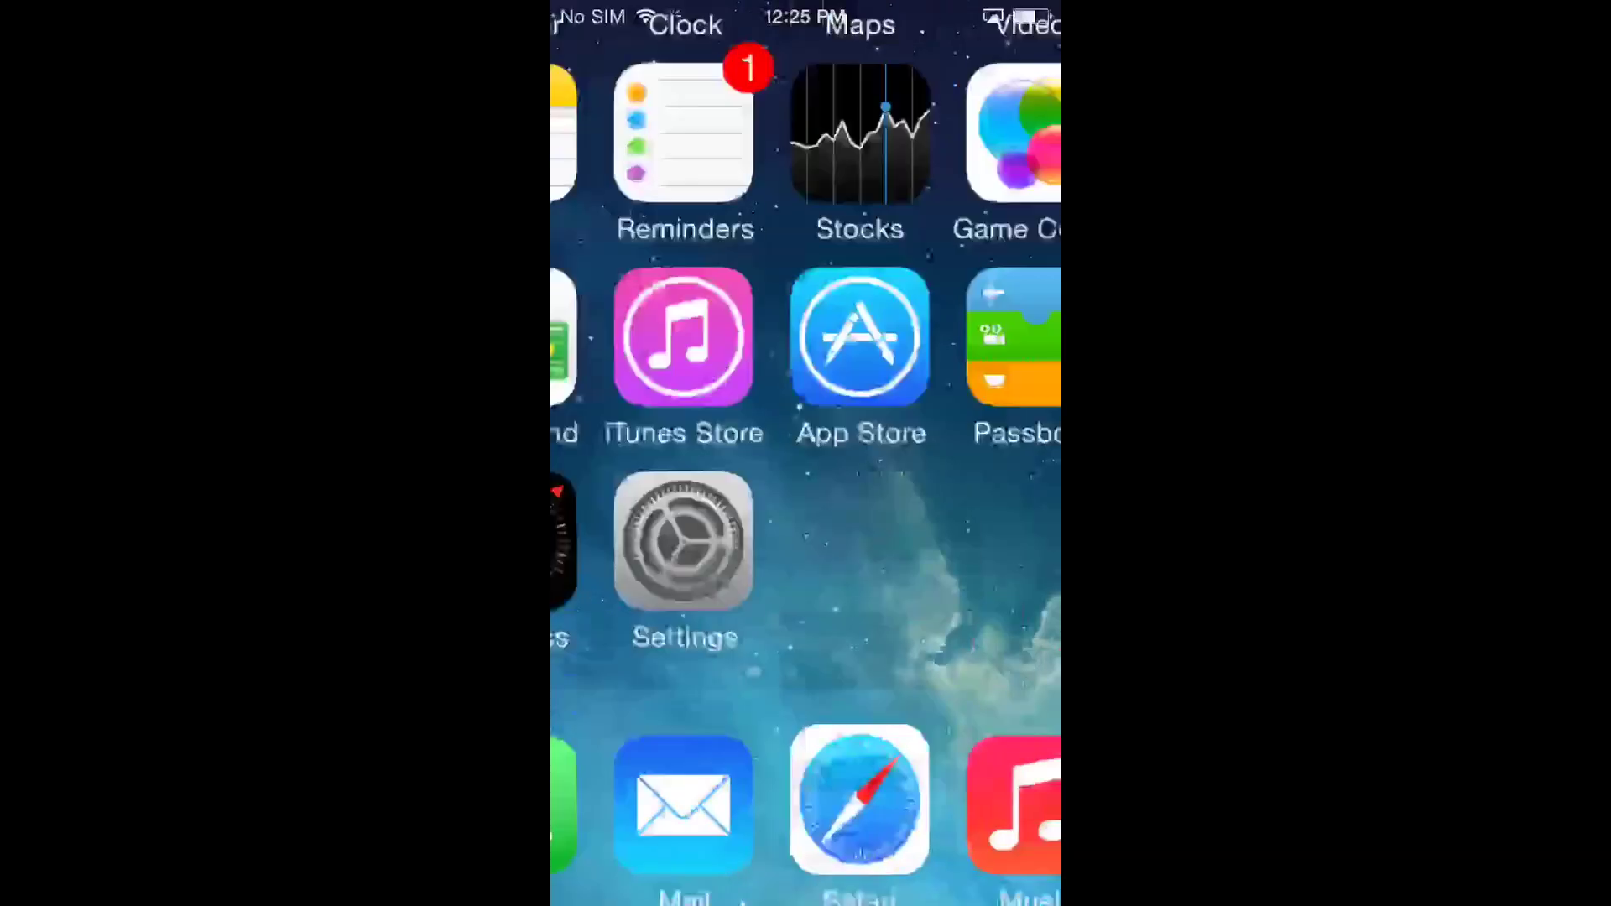
click(988, 228)
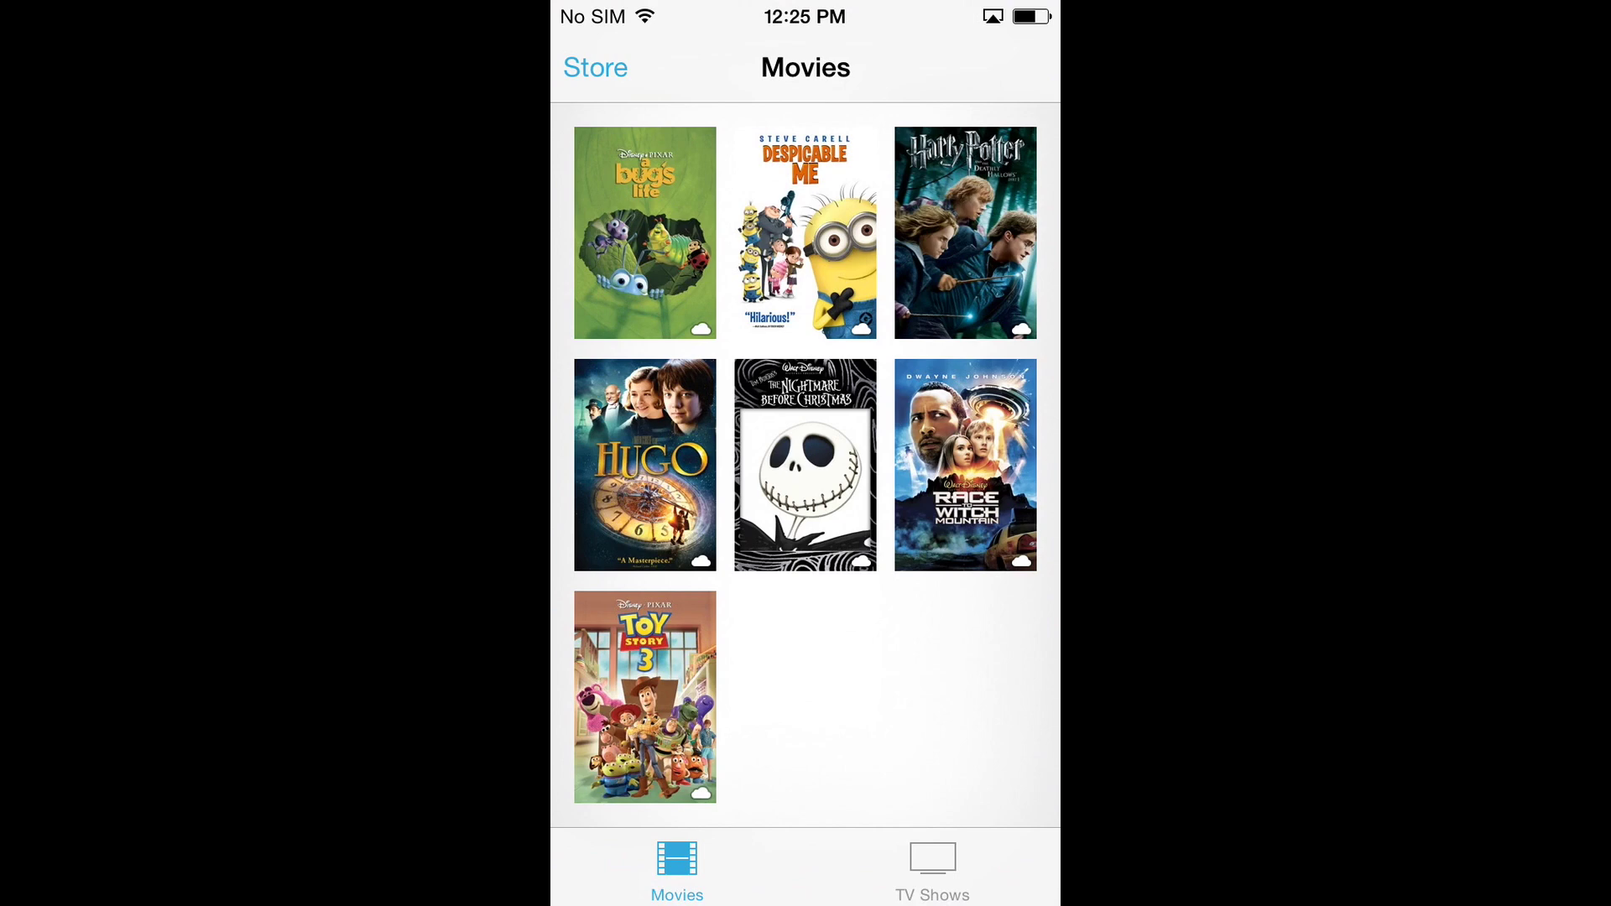
key(Home)
mouse_move(965, 419)
mouse_down()
mouse_move(630, 420)
mouse_move(965, 419)
mouse_up()
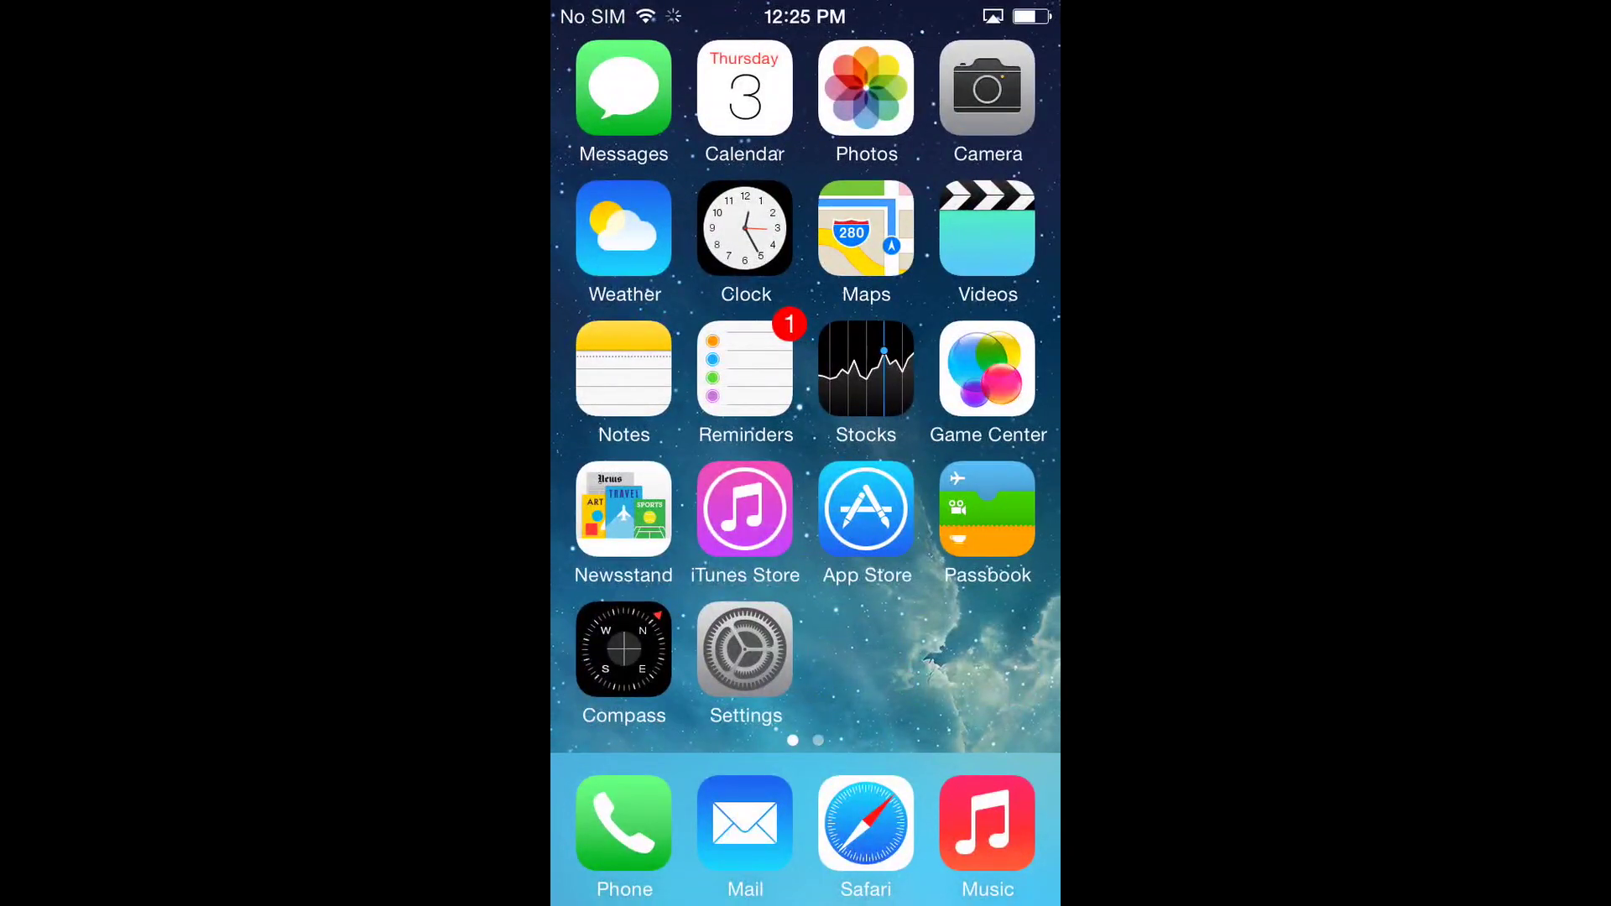